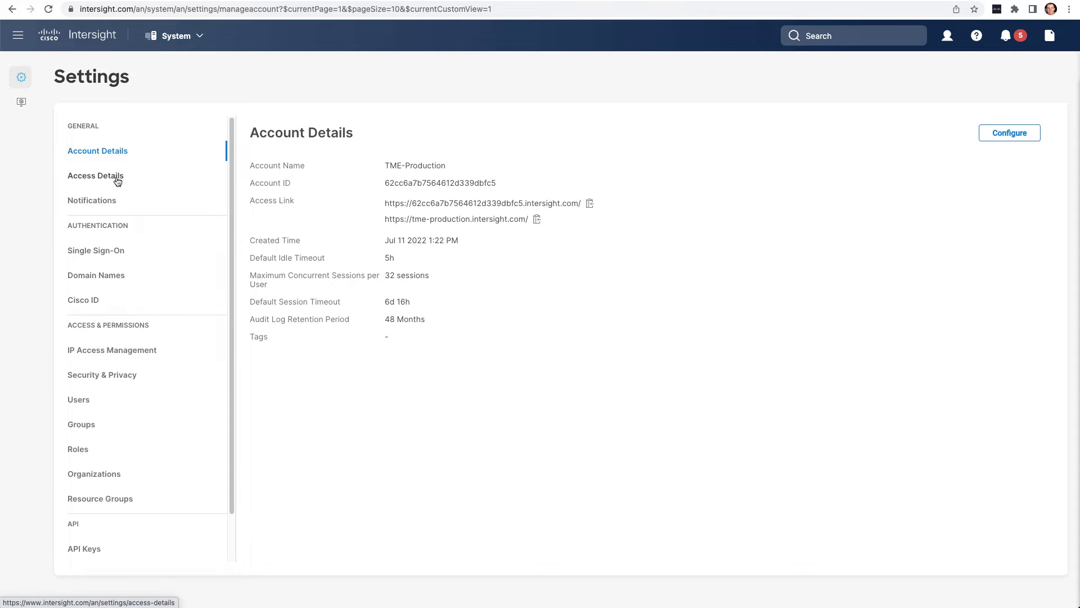
# Step: Create resource group SJC, described 'San Jose targets', with SJC07-R15-FI-1 and the second emulator target
pyautogui.click(95, 500)
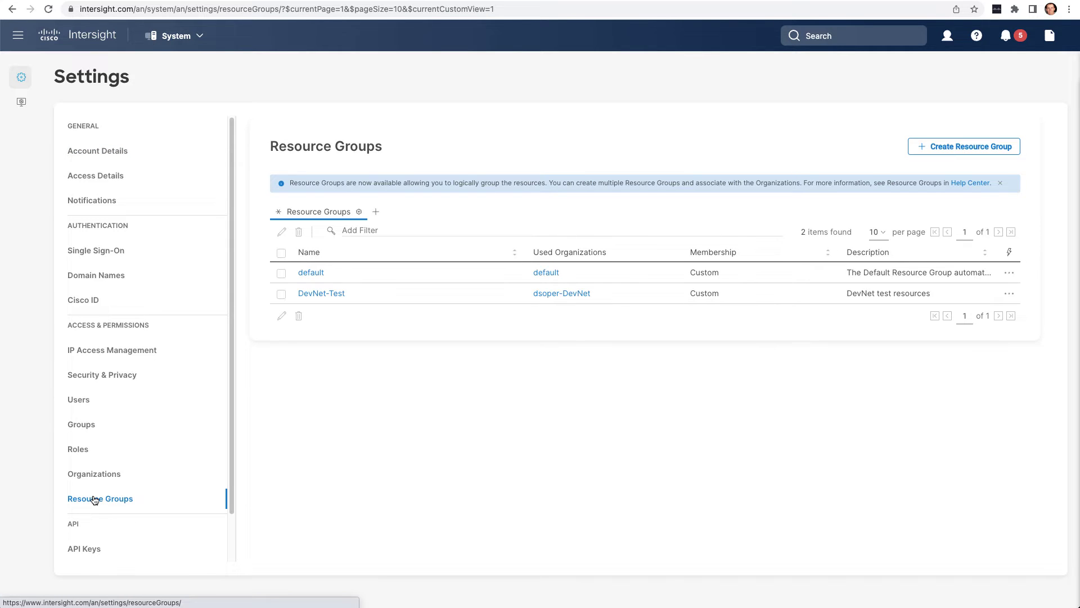
pyautogui.click(970, 146)
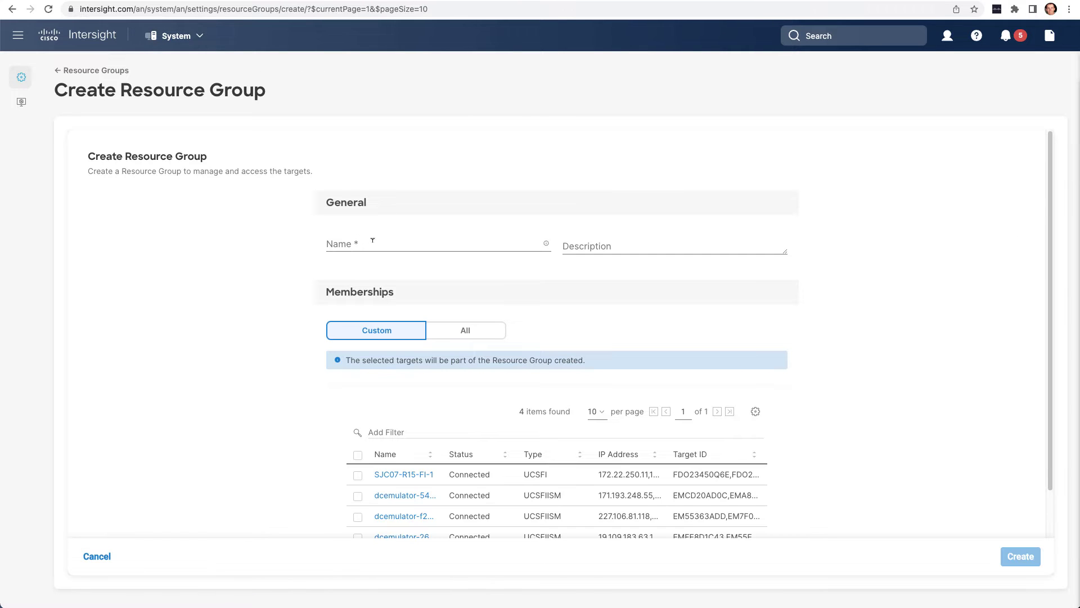
pyautogui.click(372, 240)
pyautogui.write('SJC')
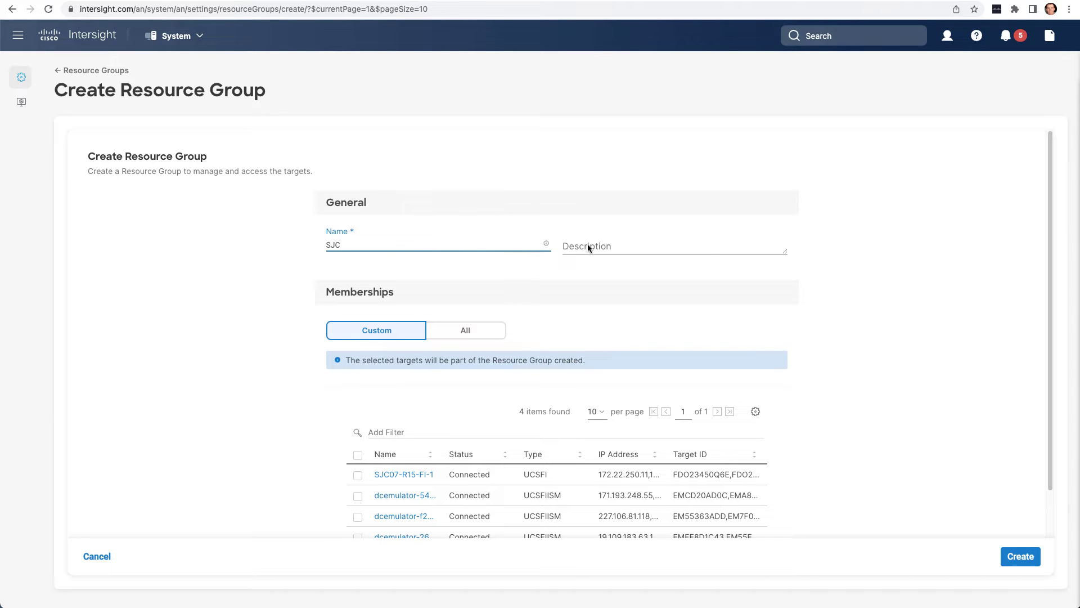
pyautogui.click(659, 242)
pyautogui.write('San Jose targets')
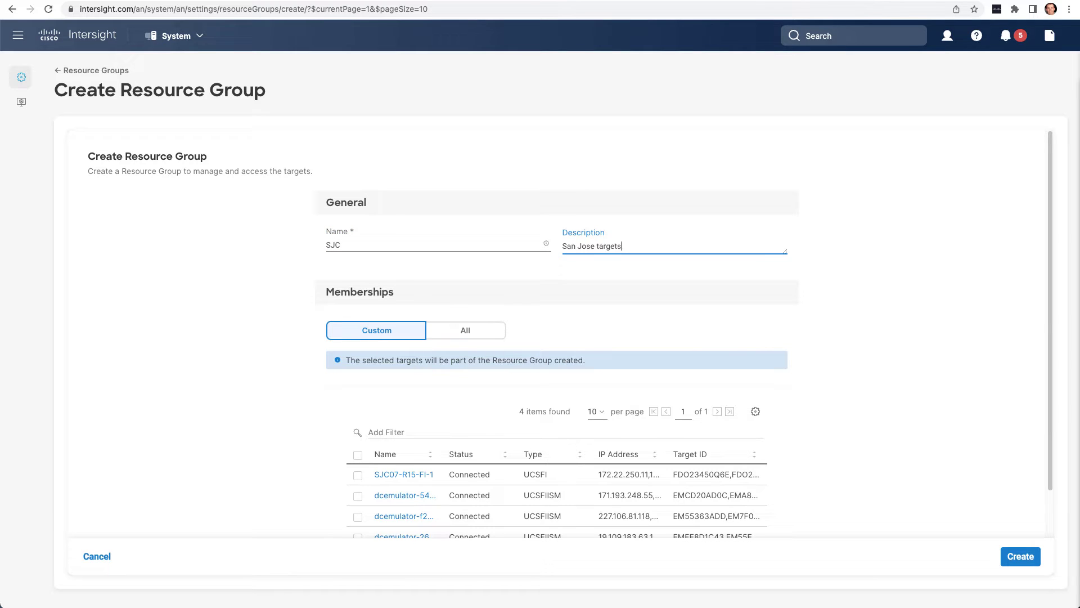
pyautogui.scroll(-1, 358, 450)
pyautogui.click(358, 423)
pyautogui.click(358, 444)
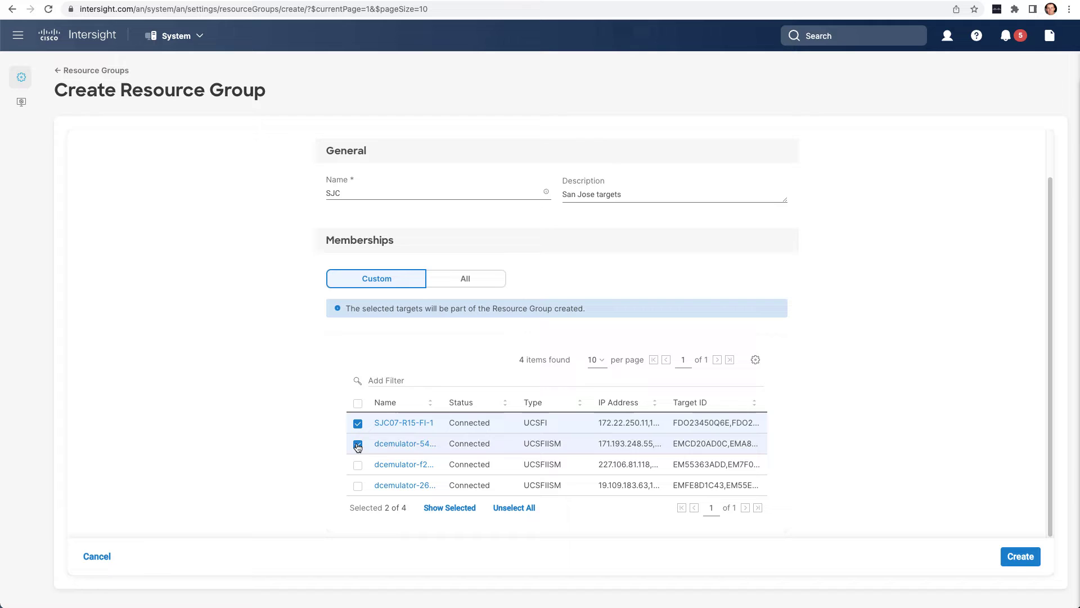
pyautogui.click(1019, 555)
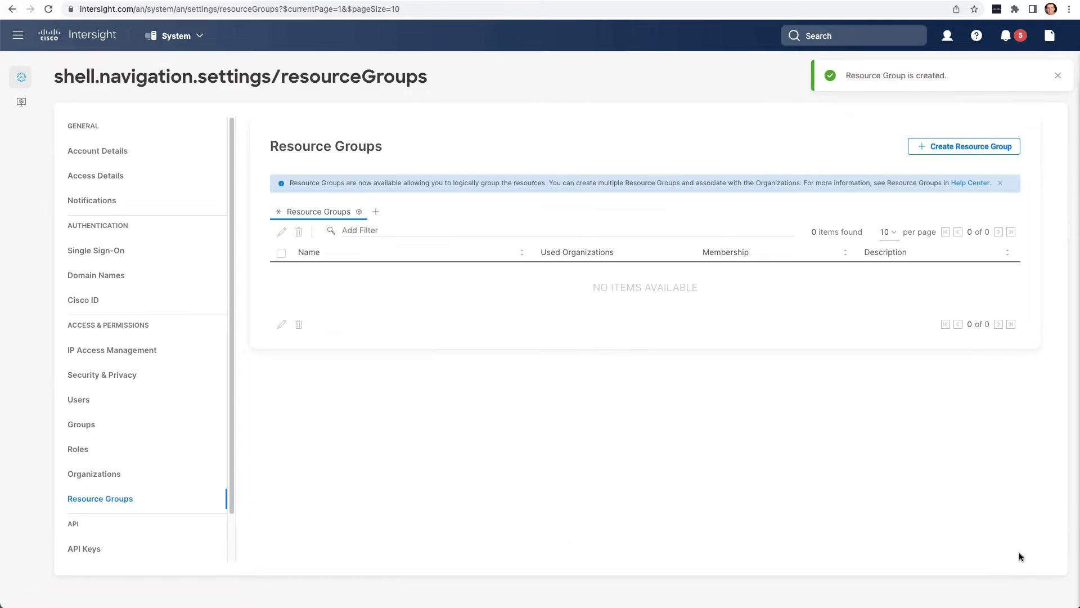
# Step: Create resource group RTP, described 'RTP targets', holding the third emulator target
pyautogui.click(976, 148)
pyautogui.click(328, 248)
pyautogui.write('R')
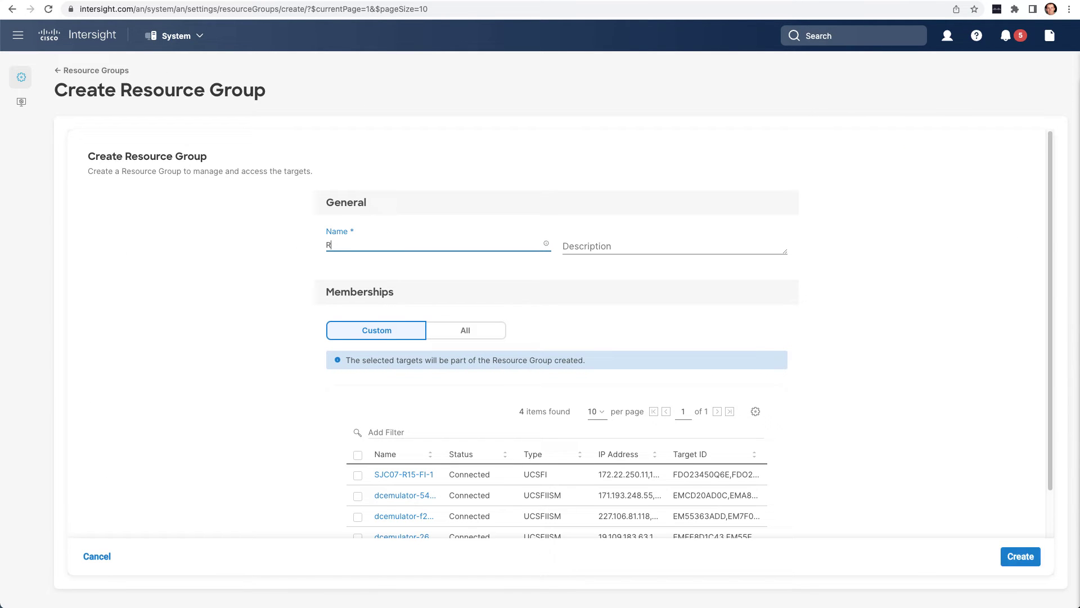
pyautogui.write('TP')
pyautogui.click(661, 245)
pyautogui.write('RTP targets')
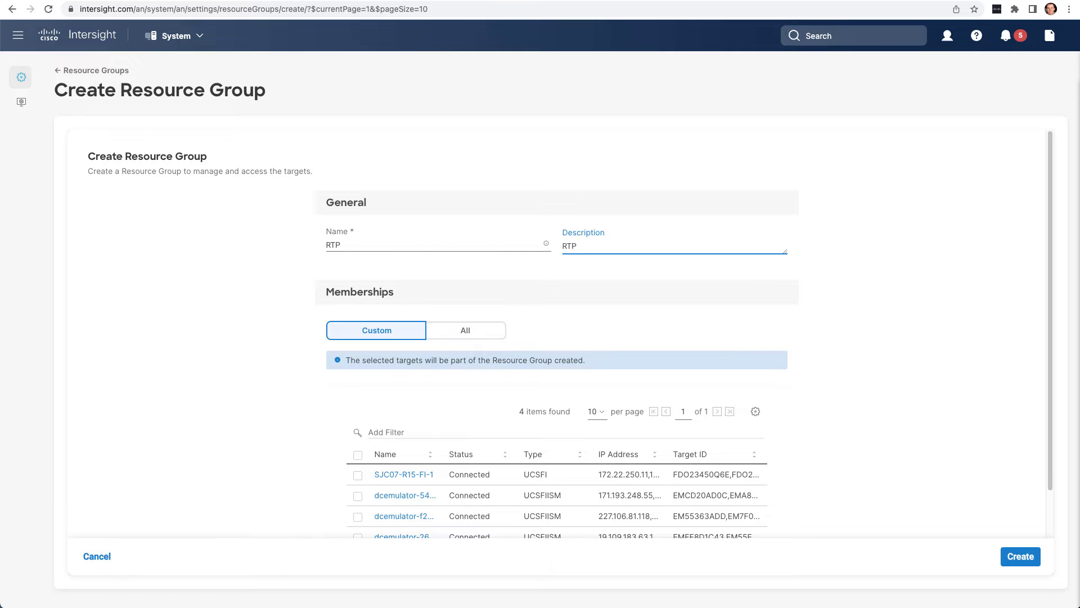
pyautogui.click(357, 516)
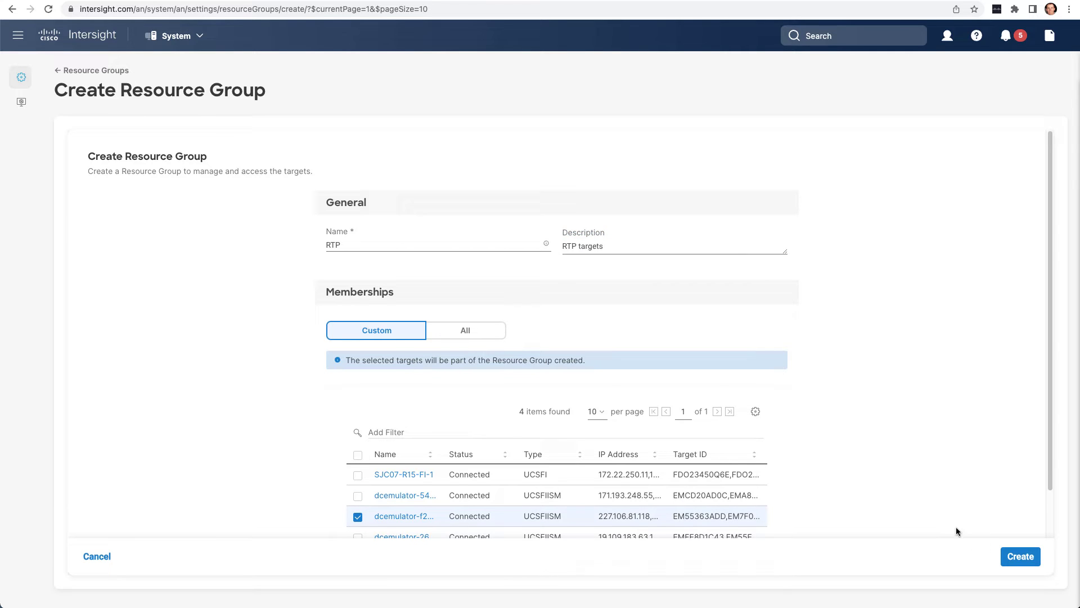
pyautogui.click(1018, 556)
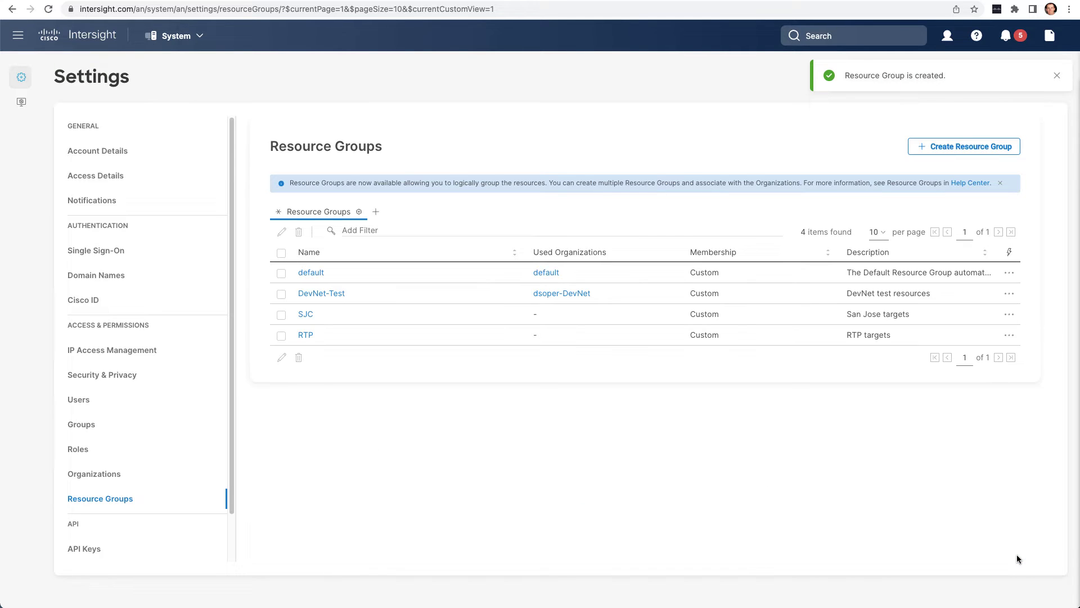
# Step: Create resource group London, described 'London targets', holding the last emulator target
pyautogui.click(968, 146)
pyautogui.write('L')
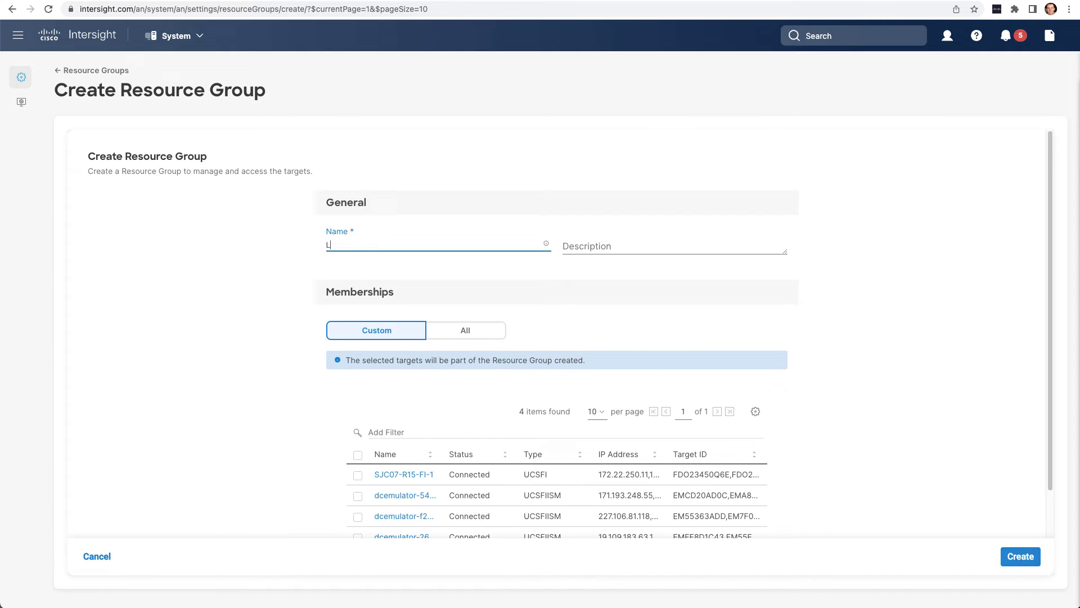
pyautogui.write('ondon')
pyautogui.click(634, 246)
pyautogui.write('London targ')
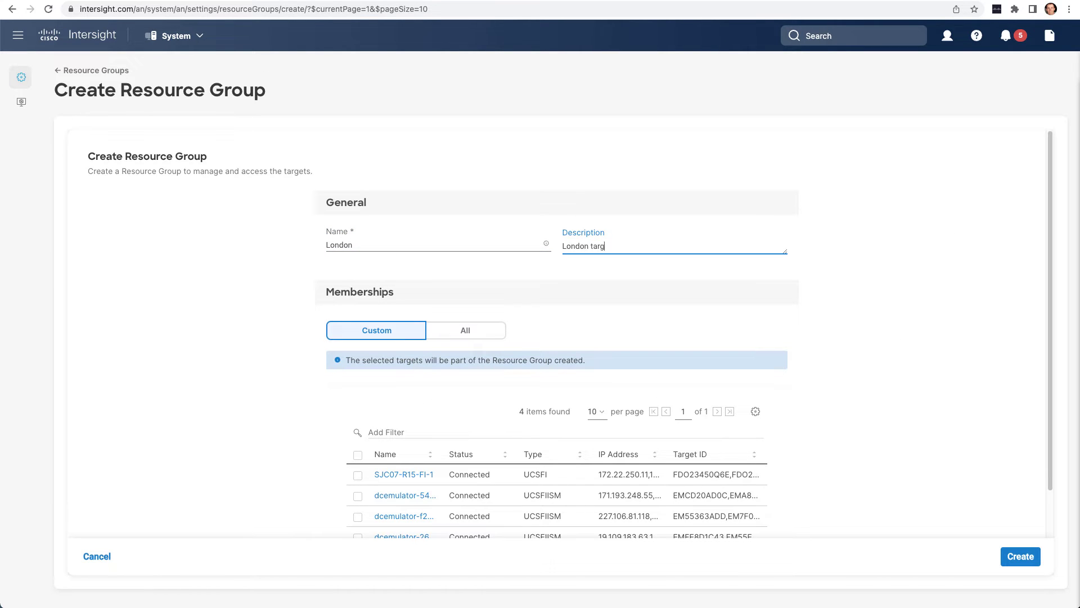
pyautogui.write('ets')
pyautogui.scroll(-2, 1041, 331)
pyautogui.click(358, 486)
pyautogui.click(1019, 556)
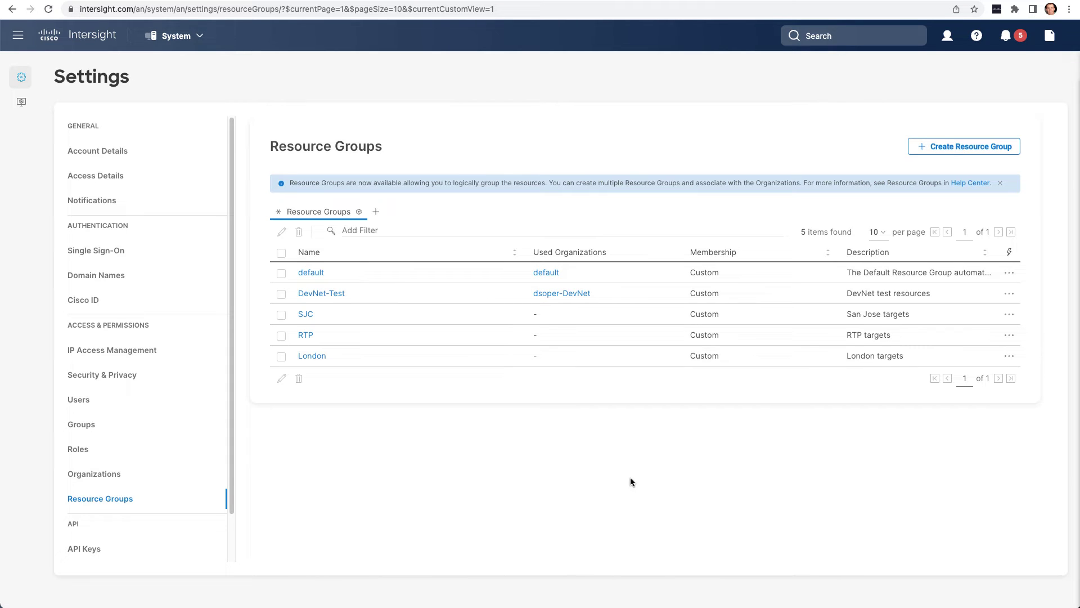
# Step: Create the Americas organization containing the SJC and RTP resource groups
pyautogui.click(88, 475)
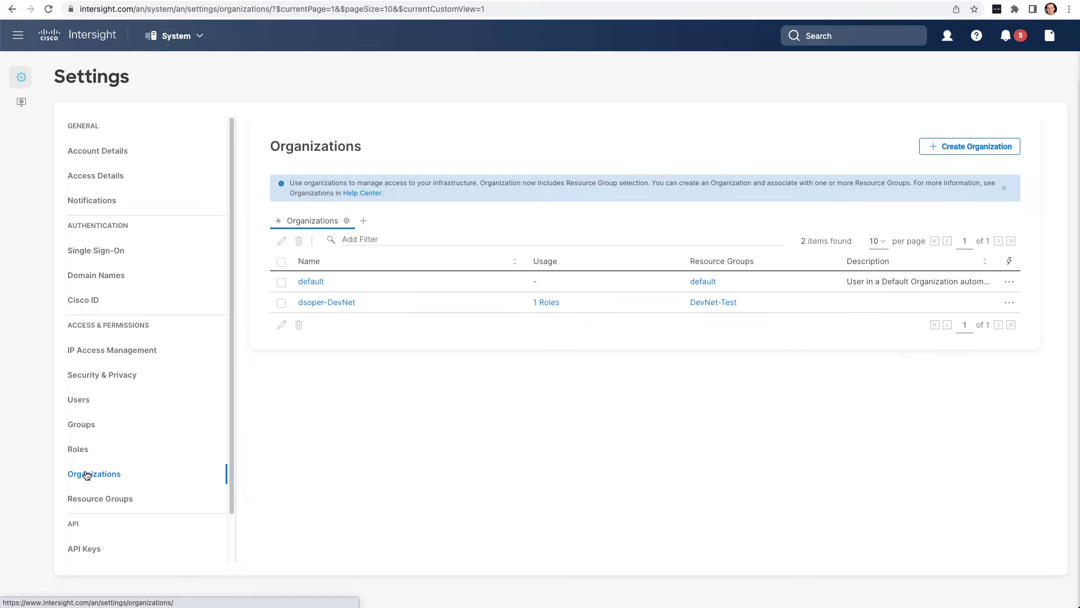
pyautogui.click(967, 145)
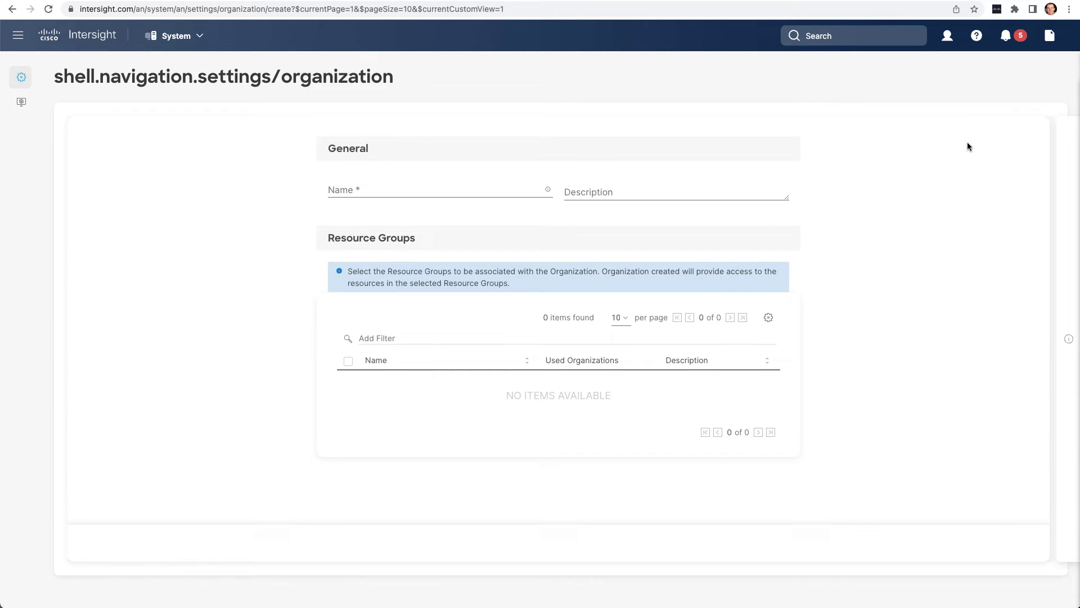
pyautogui.click(392, 254)
pyautogui.write('Americas')
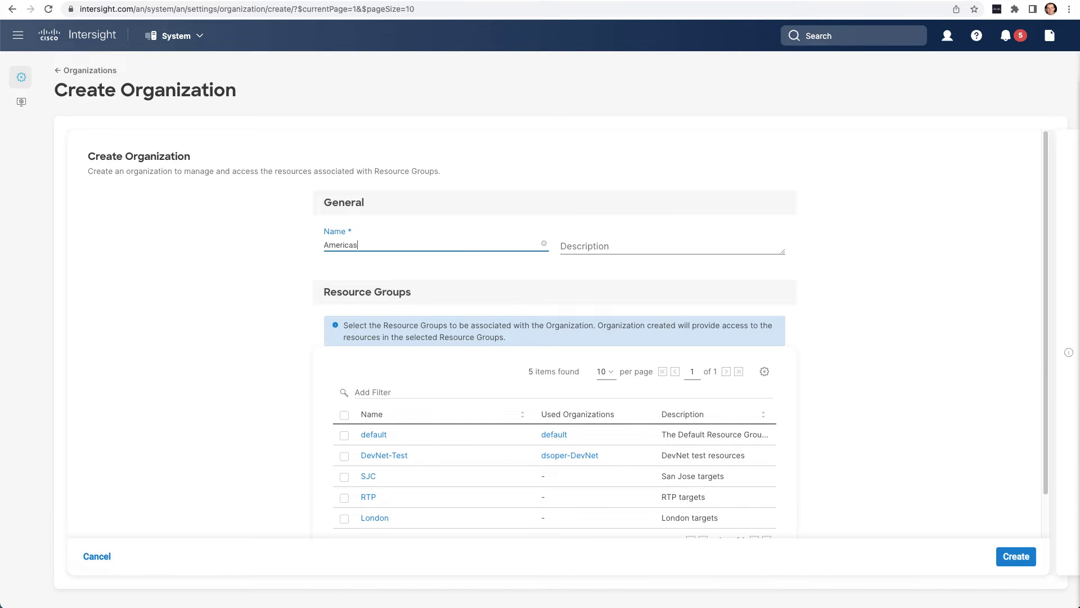
pyautogui.click(344, 476)
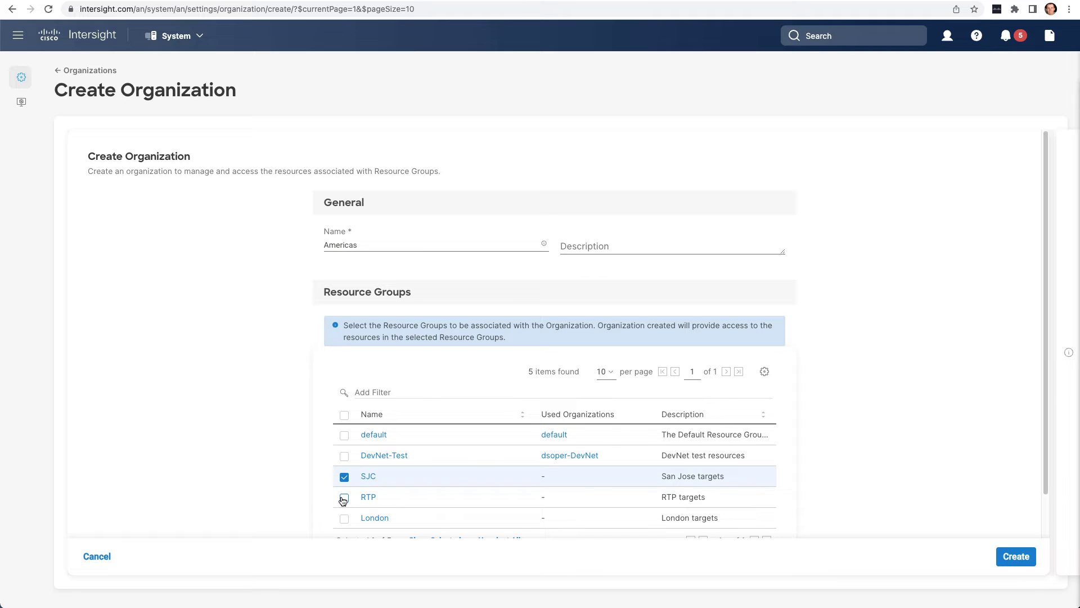
pyautogui.click(345, 497)
pyautogui.click(1017, 555)
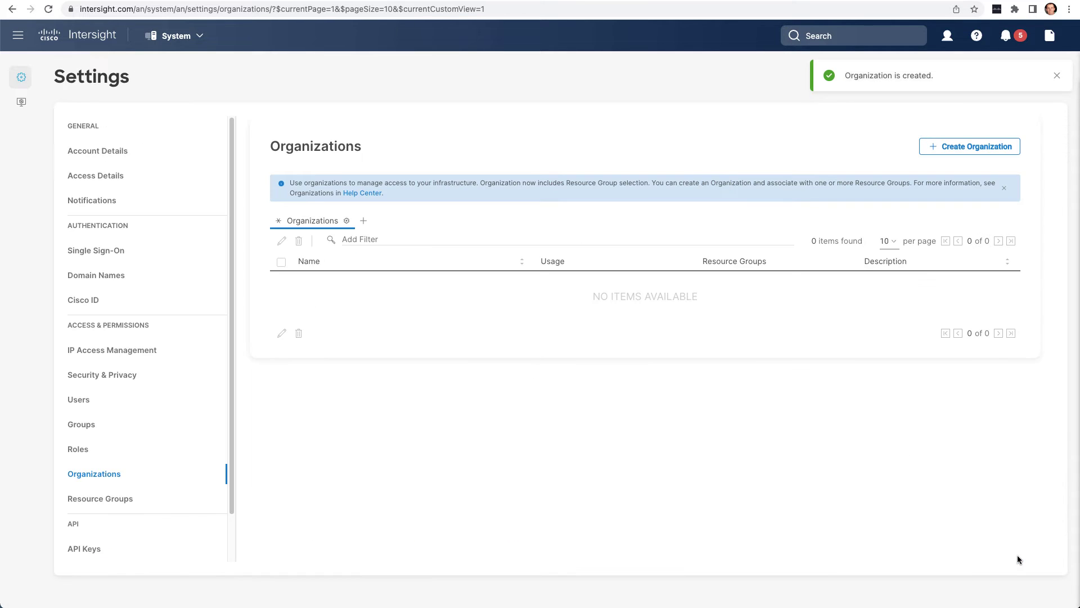
# Step: Create the EMEA organization containing the London resource group
pyautogui.click(969, 147)
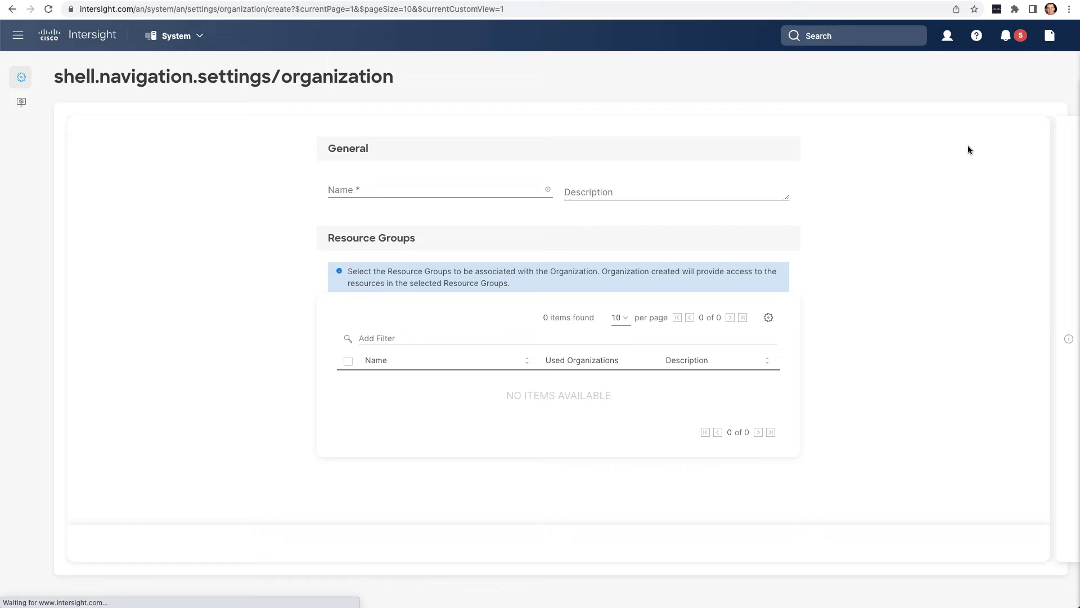
pyautogui.write('EMEA')
pyautogui.click(344, 518)
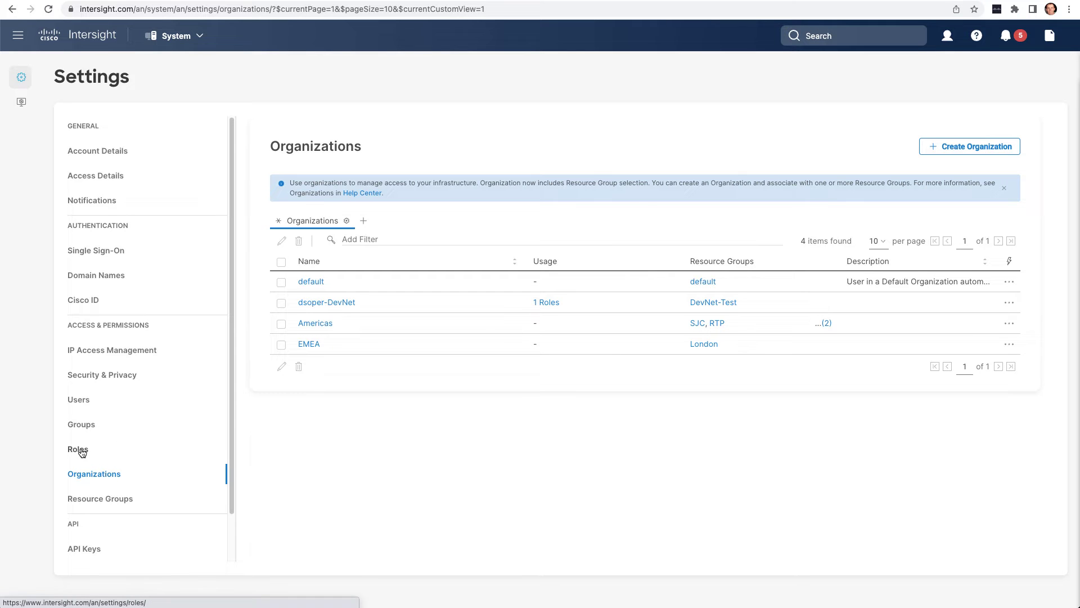
# Step: Start role Americas-Admins, described 'Resource admins for Americas', scoped to the Americas organization
pyautogui.click(78, 450)
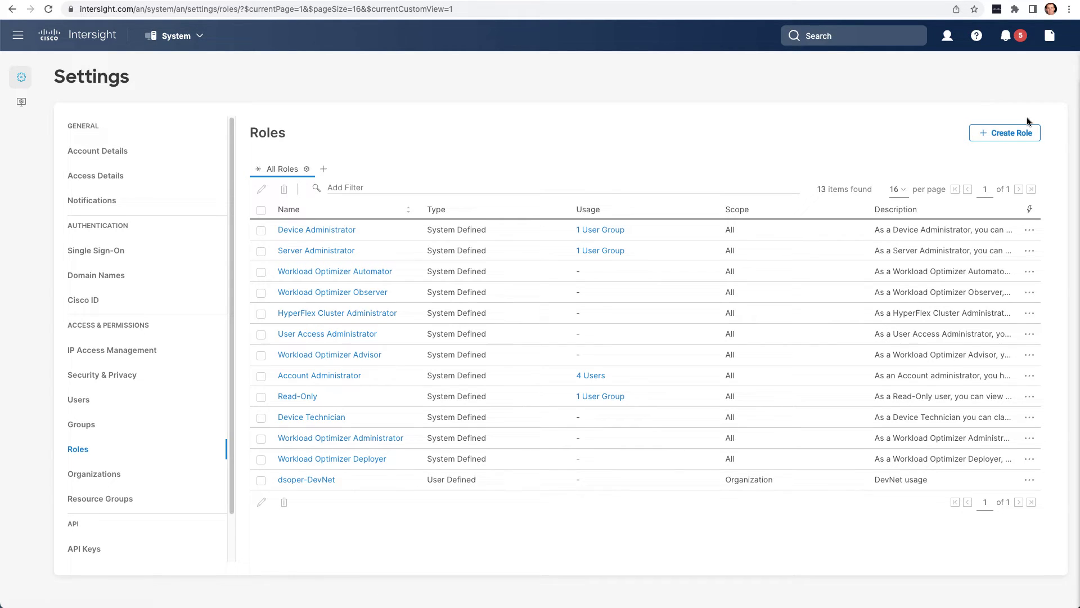
pyautogui.click(1006, 132)
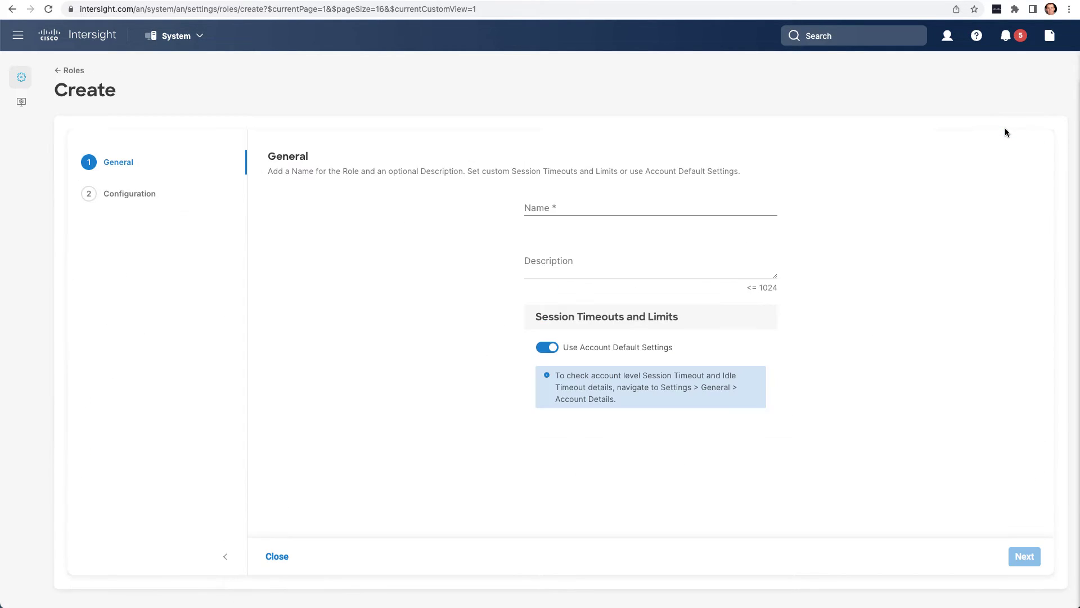
pyautogui.click(583, 204)
pyautogui.write('Americas')
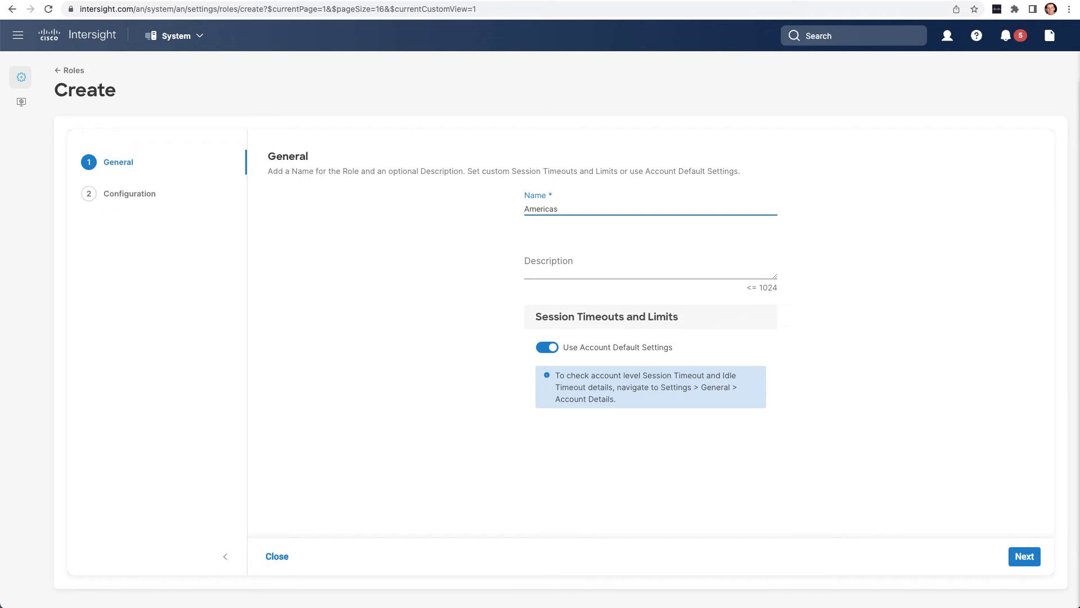
pyautogui.write('-Admins')
pyautogui.click(573, 266)
pyautogui.write('Resource admin')
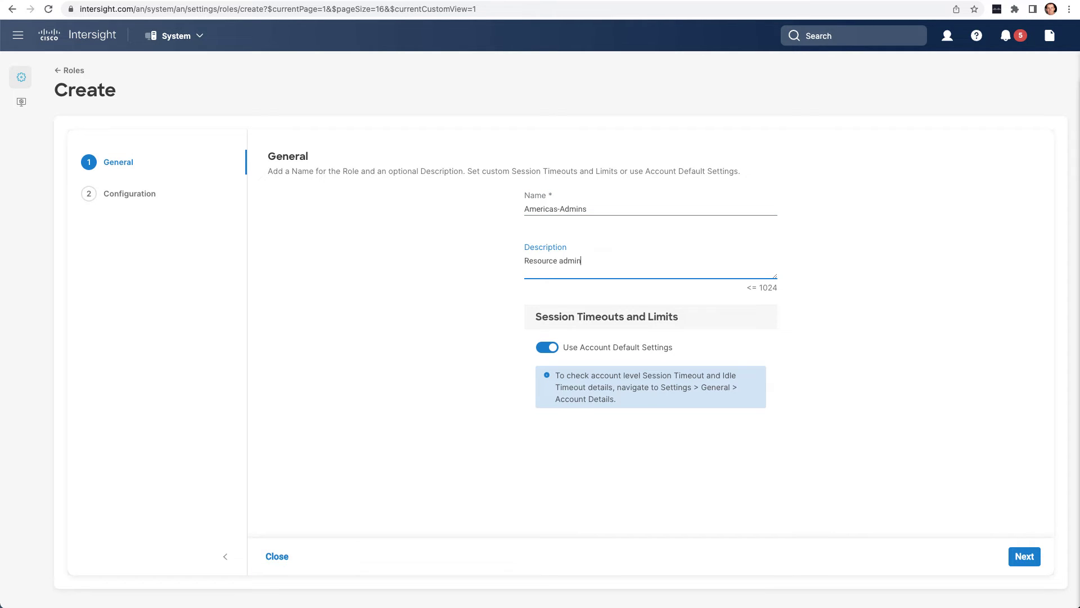
pyautogui.write('s for Americas')
pyautogui.click(1024, 556)
pyautogui.click(460, 260)
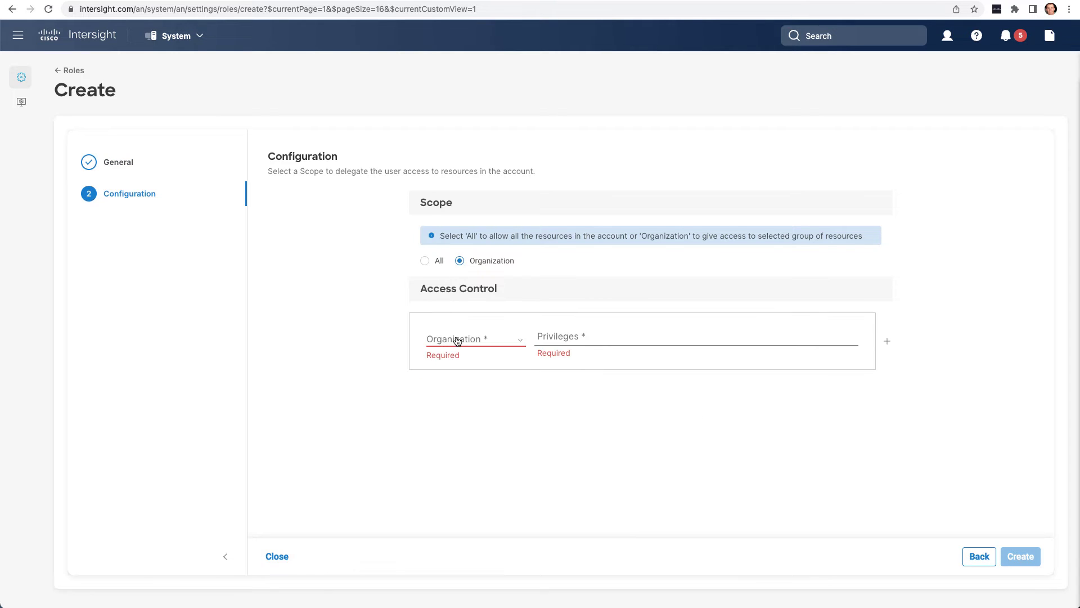
pyautogui.click(458, 341)
pyautogui.click(463, 401)
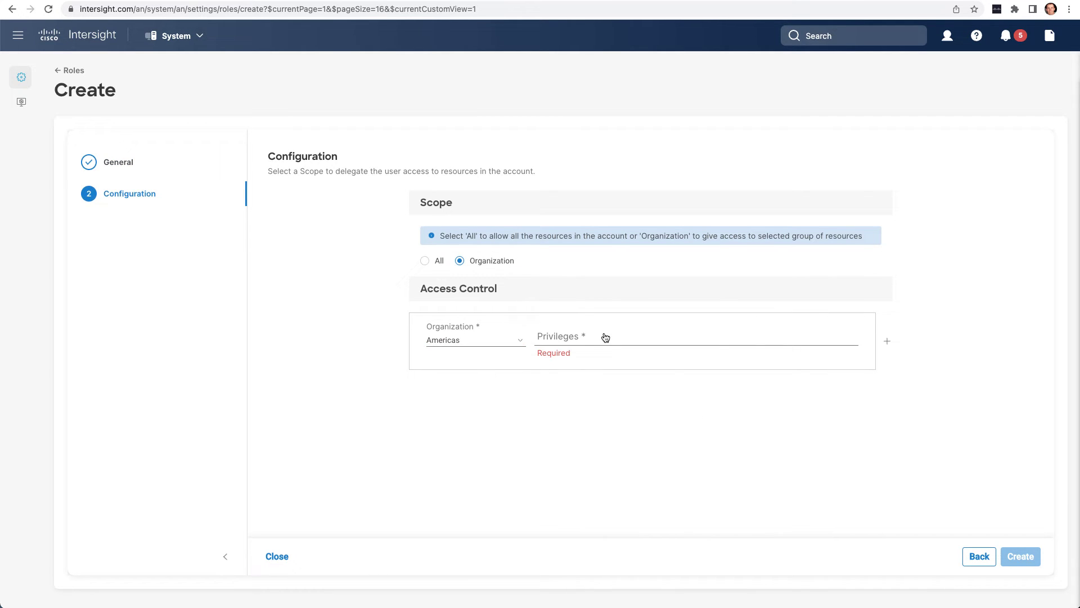
# Step: Grant HyperFlex Cluster, Device, Server, Storage, Virtualization and UCS Domain Administrator privileges, then create the role
pyautogui.click(604, 337)
pyautogui.click(597, 378)
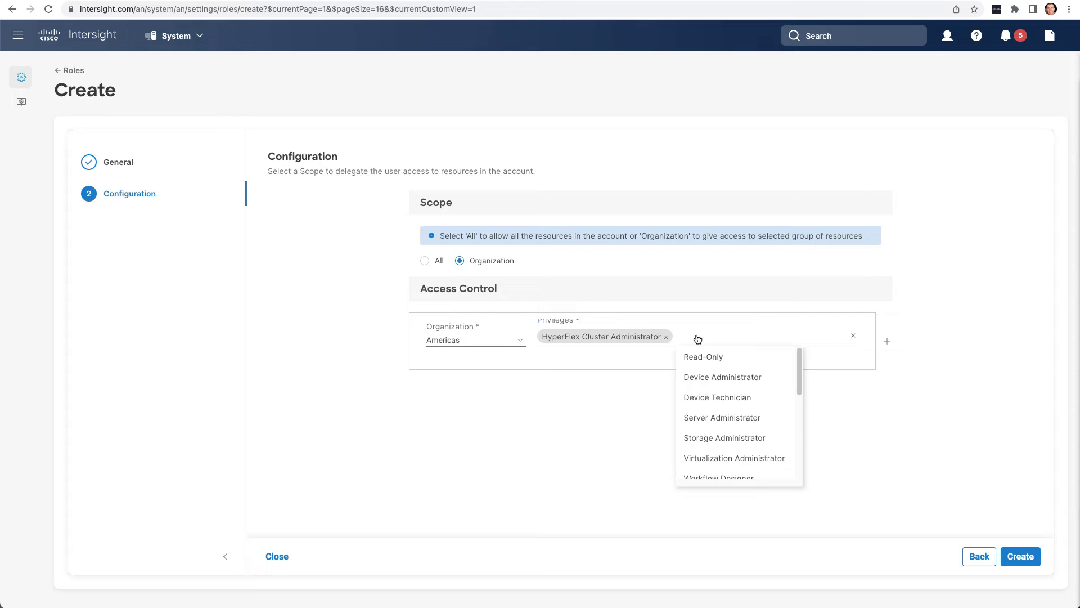
pyautogui.click(718, 378)
pyautogui.click(575, 359)
pyautogui.click(586, 414)
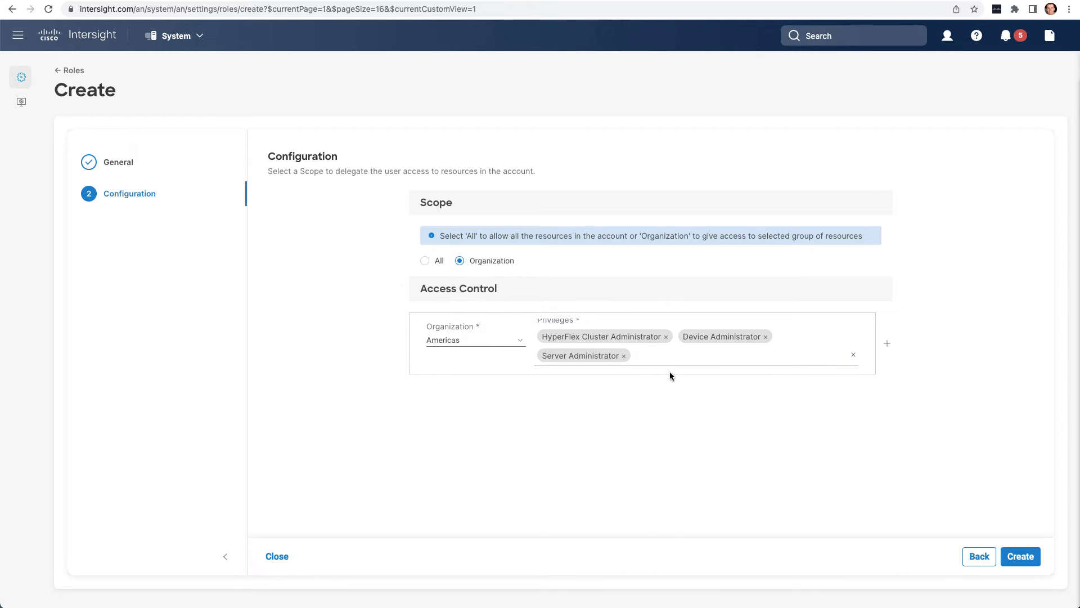
pyautogui.click(669, 374)
pyautogui.click(682, 414)
pyautogui.click(821, 416)
pyautogui.click(673, 375)
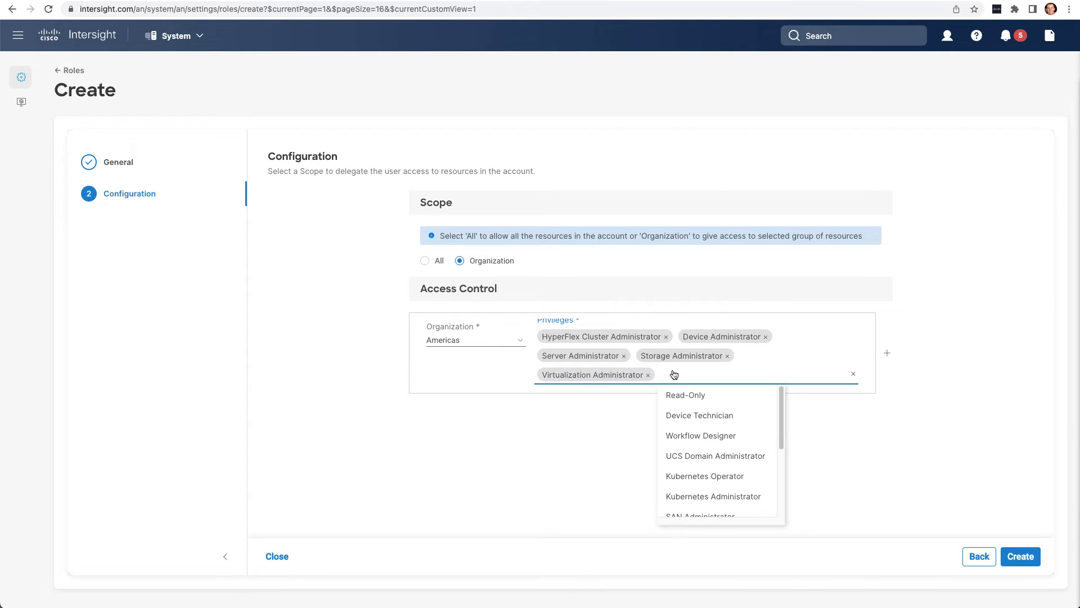
pyautogui.click(702, 456)
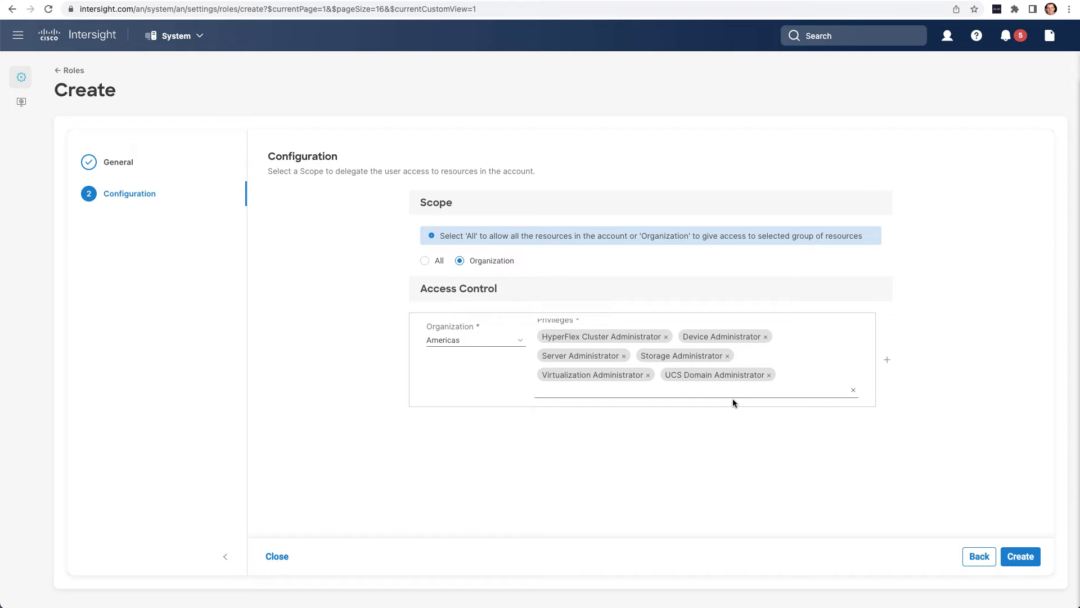
pyautogui.click(1012, 556)
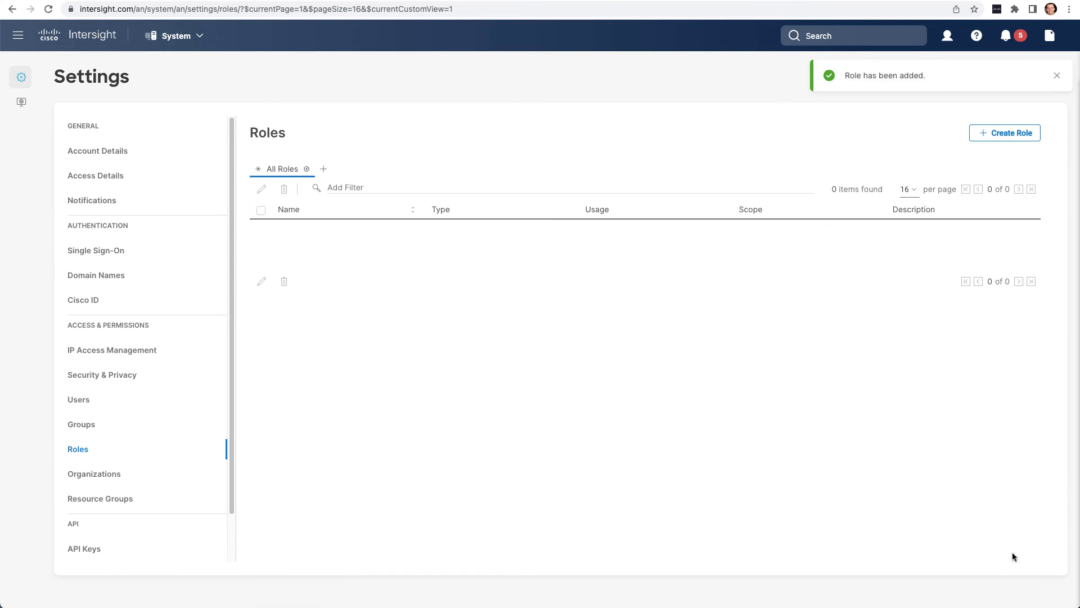
# Step: Start role EMEA-Admins, described 'Resource Admins for EMEA', scoped to the EMEA organization
pyautogui.click(1012, 133)
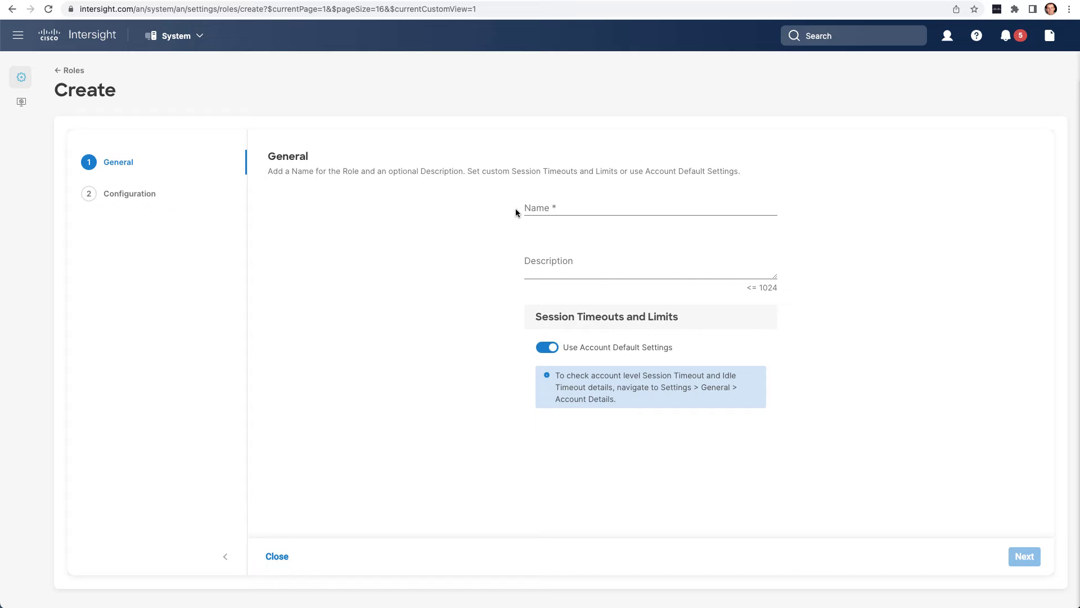
pyautogui.click(520, 211)
pyautogui.write('EMEA-Admins')
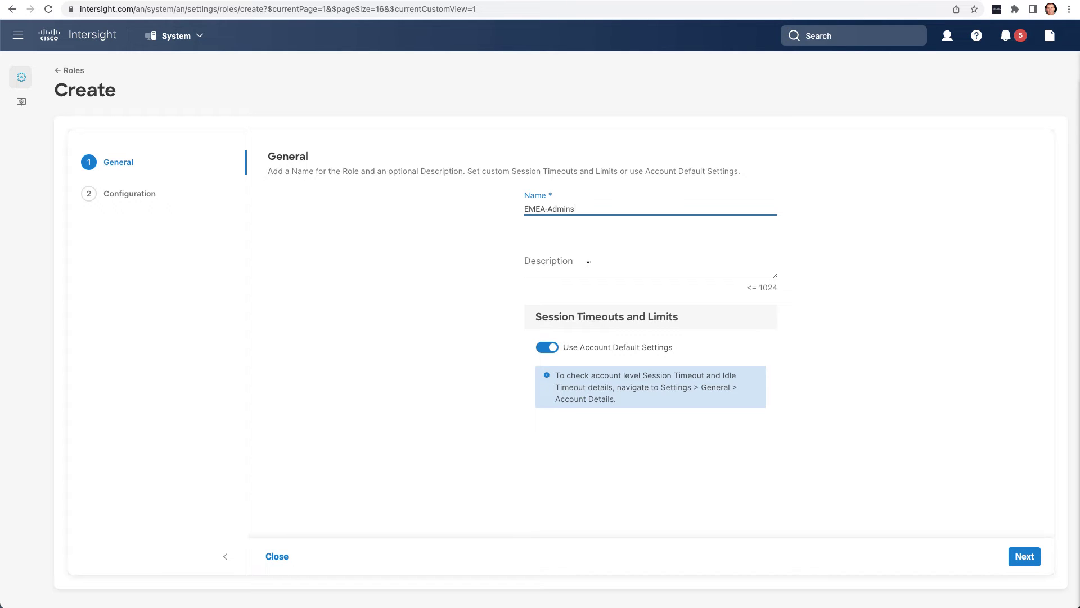
pyautogui.click(585, 262)
pyautogui.write('Resource Admins for EMEA')
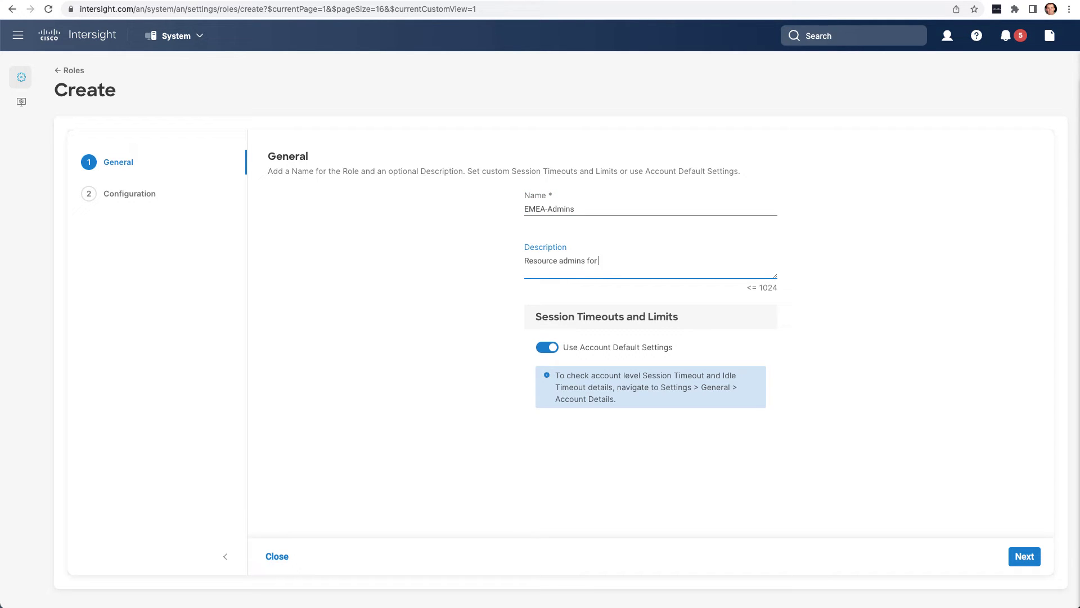
pyautogui.click(1022, 555)
pyautogui.click(459, 261)
pyautogui.click(470, 340)
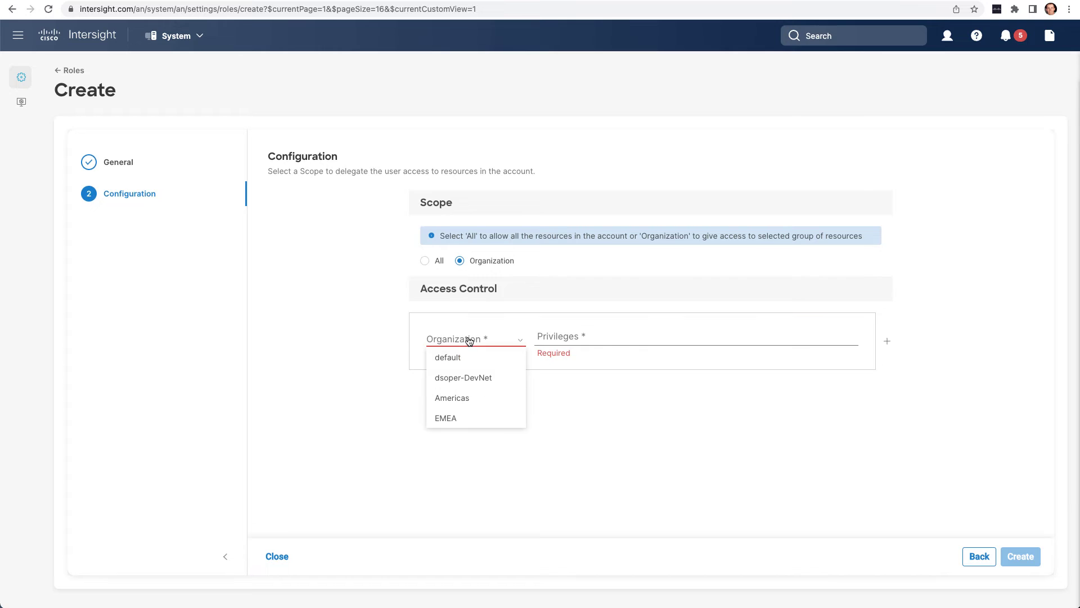
pyautogui.click(448, 417)
# Step: Give EMEA the Device, Server, Storage, Virtualization and UCS Domain Administrator privileges
pyautogui.click(593, 338)
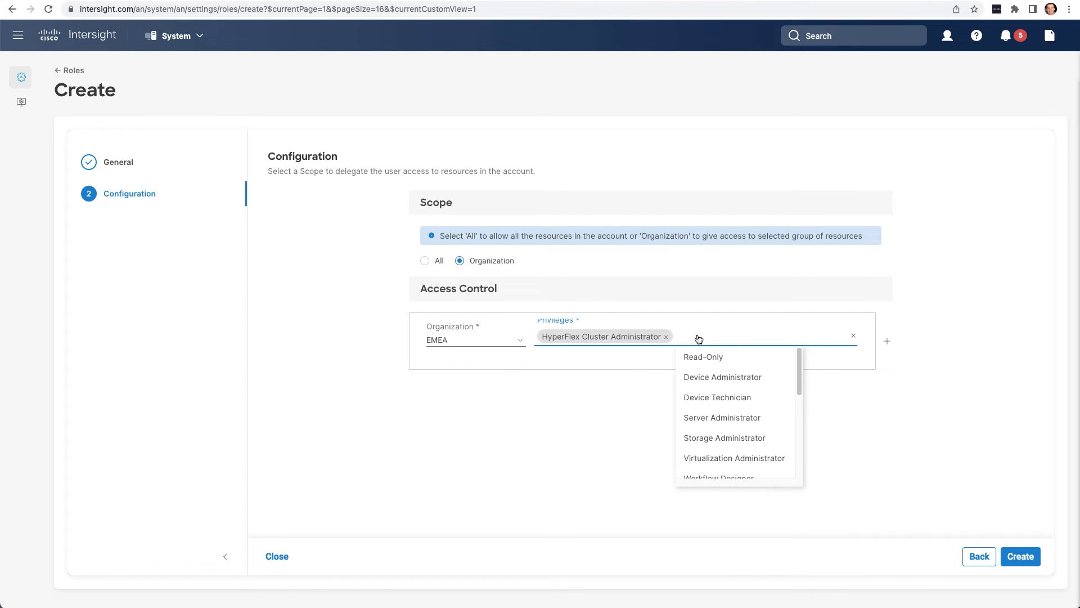
pyautogui.click(720, 377)
pyautogui.click(551, 352)
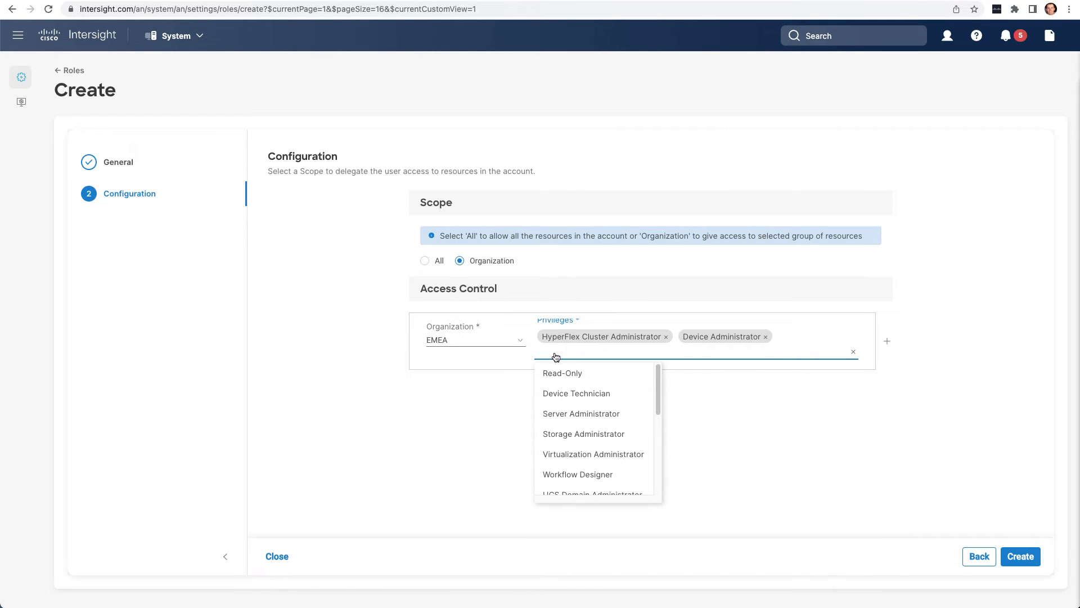
pyautogui.click(589, 414)
pyautogui.click(678, 415)
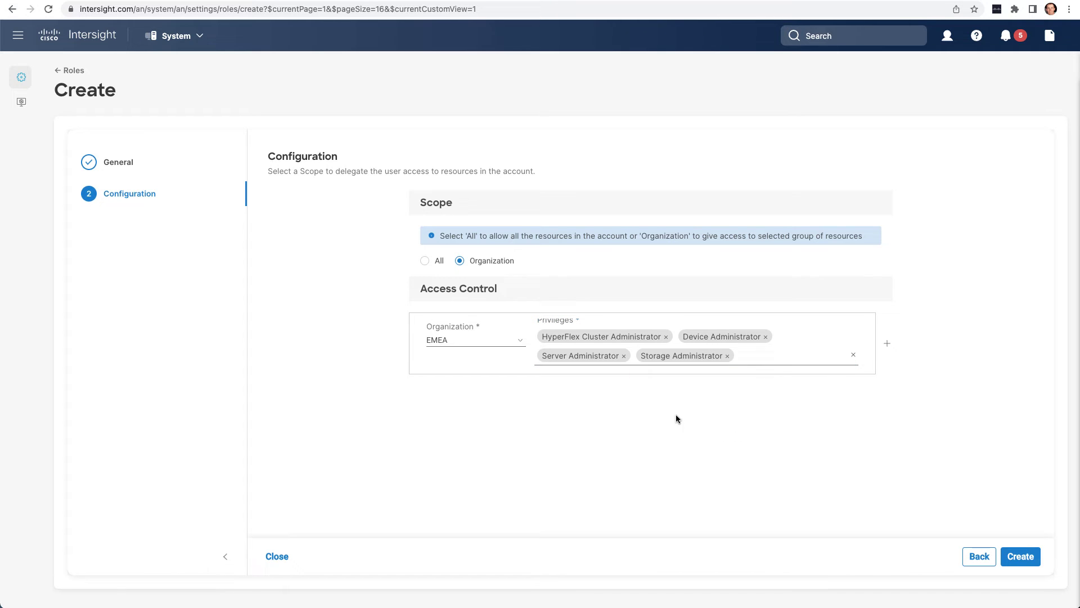
pyautogui.click(756, 357)
pyautogui.click(779, 417)
pyautogui.click(677, 375)
pyautogui.click(713, 457)
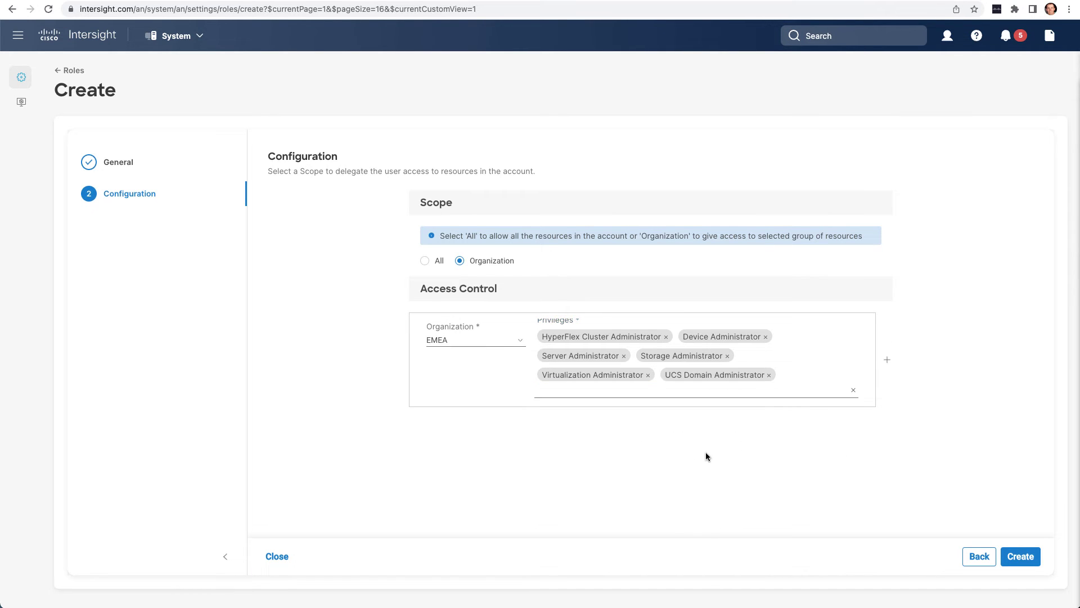
# Step: Add a second row granting Read-Only access to the Americas organization
pyautogui.click(889, 362)
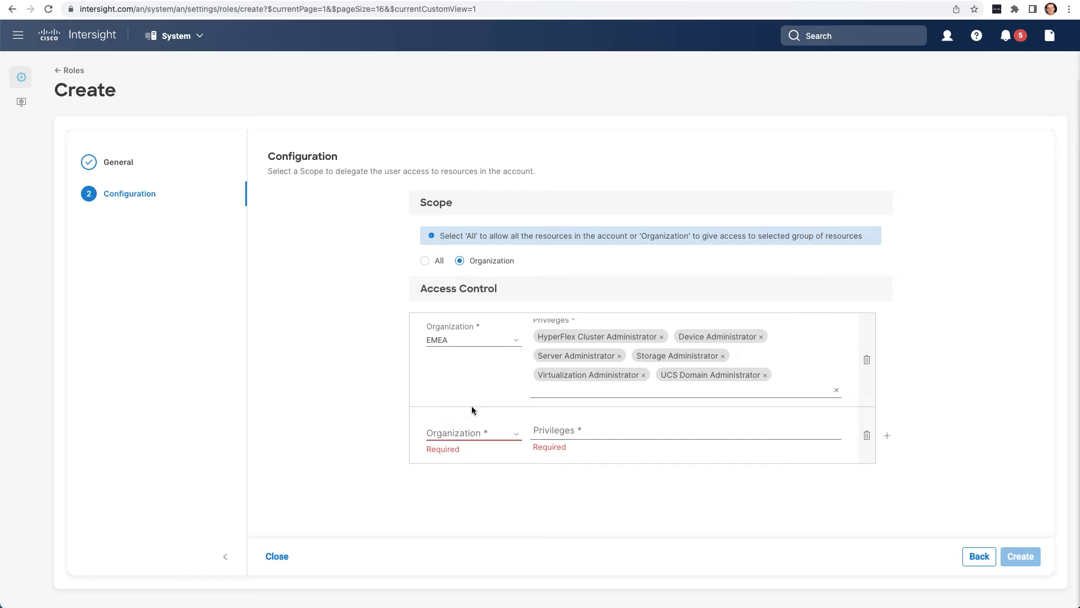
pyautogui.click(472, 435)
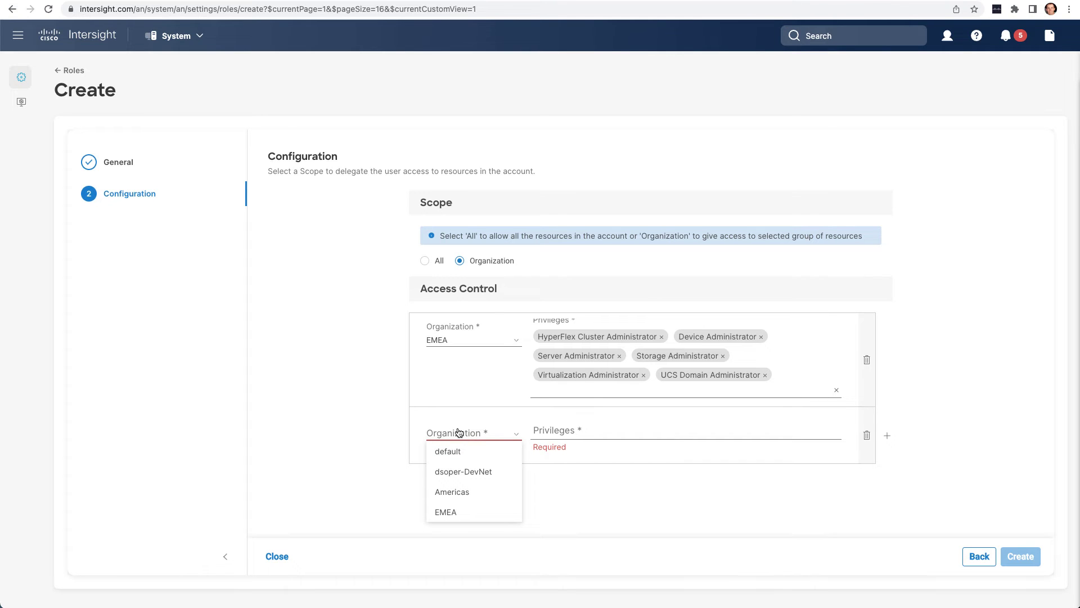
pyautogui.click(454, 493)
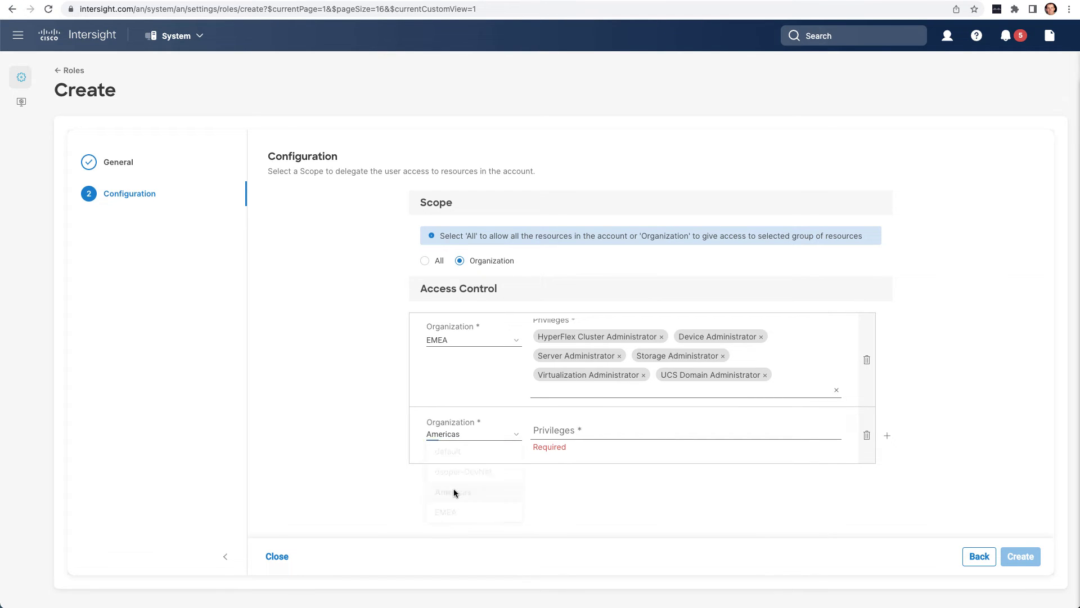
pyautogui.click(554, 431)
pyautogui.click(561, 452)
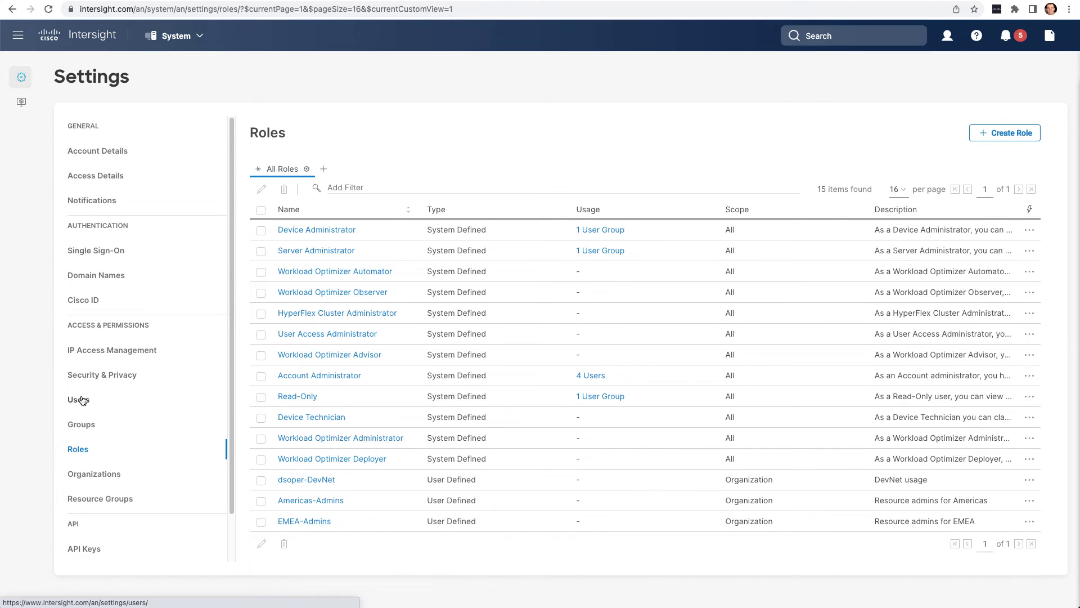
# Step: Add the Americas-Admins role to the first user alongside Account Administrator and save
pyautogui.click(83, 401)
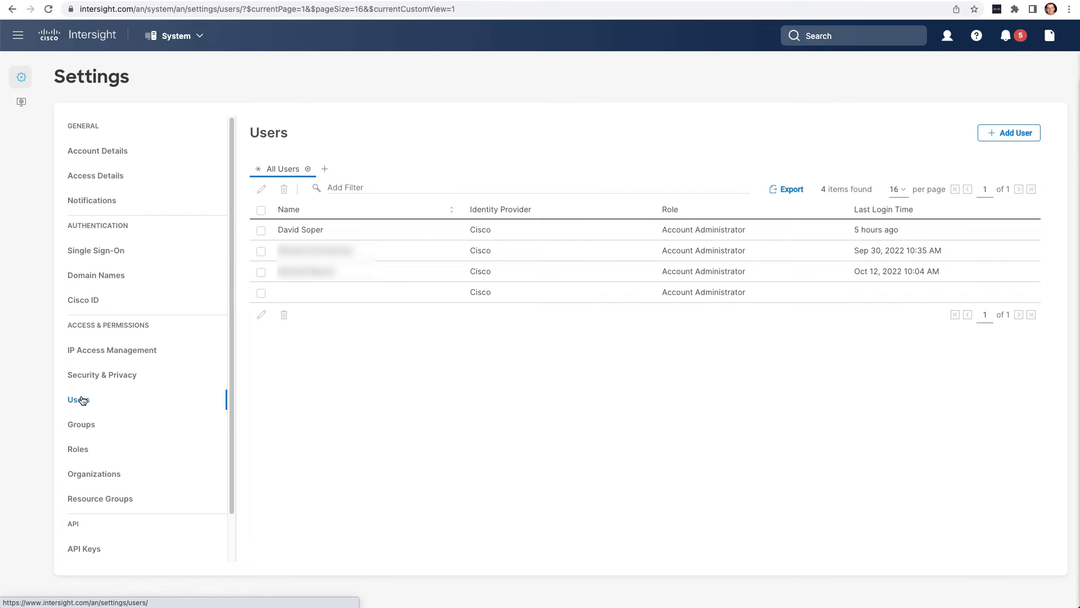
pyautogui.click(261, 231)
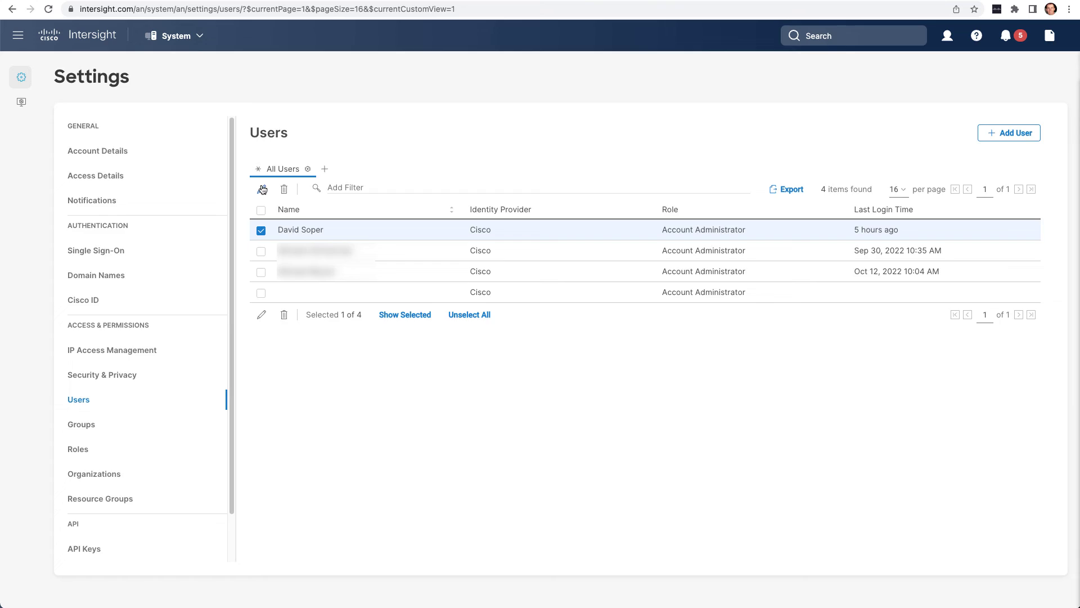
pyautogui.click(262, 189)
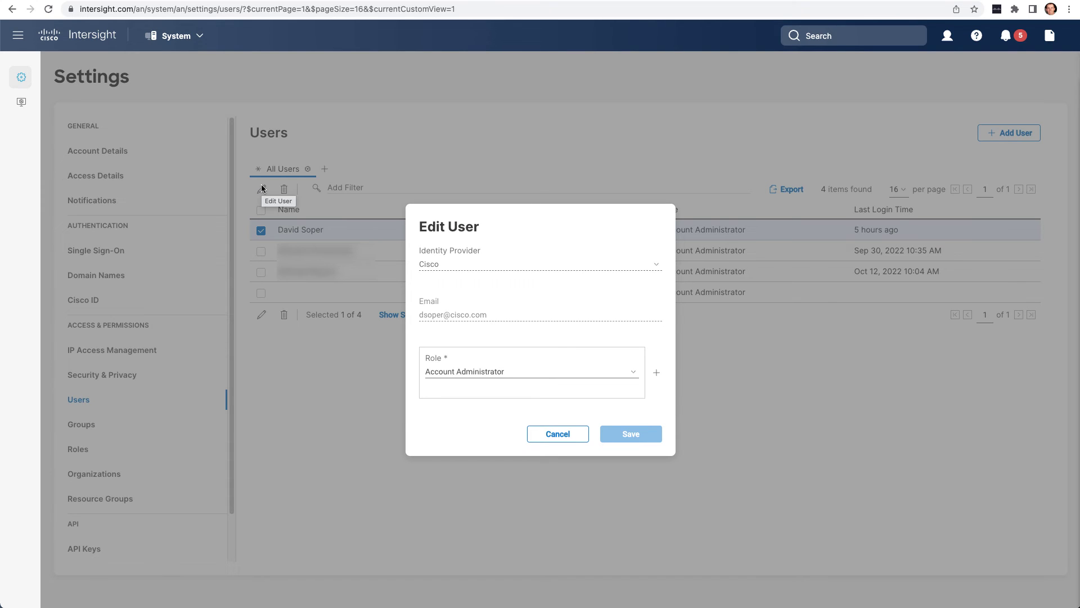
pyautogui.click(658, 374)
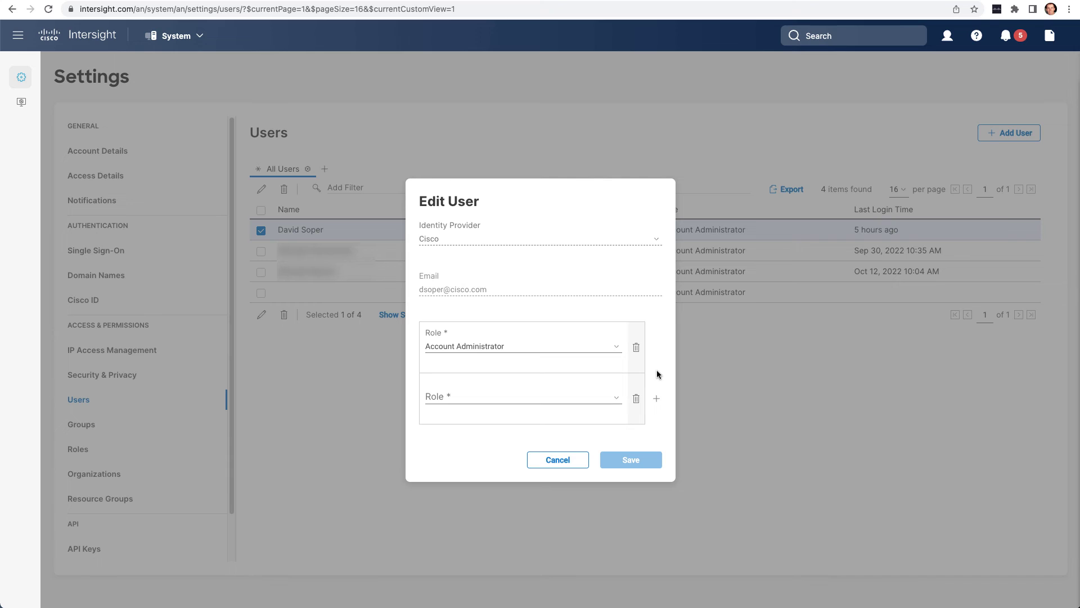
pyautogui.click(615, 397)
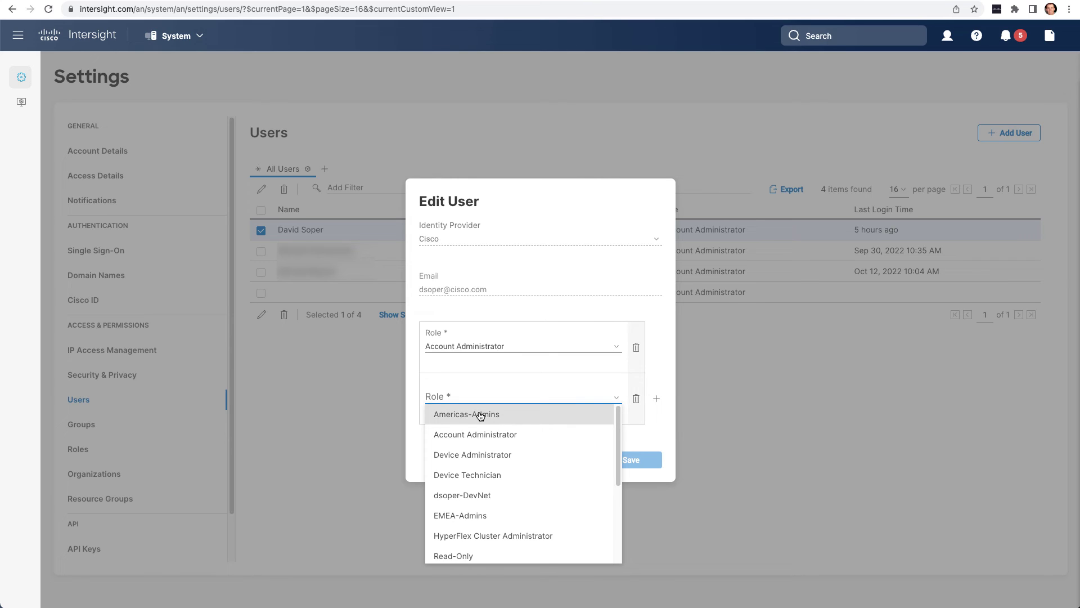
pyautogui.click(520, 414)
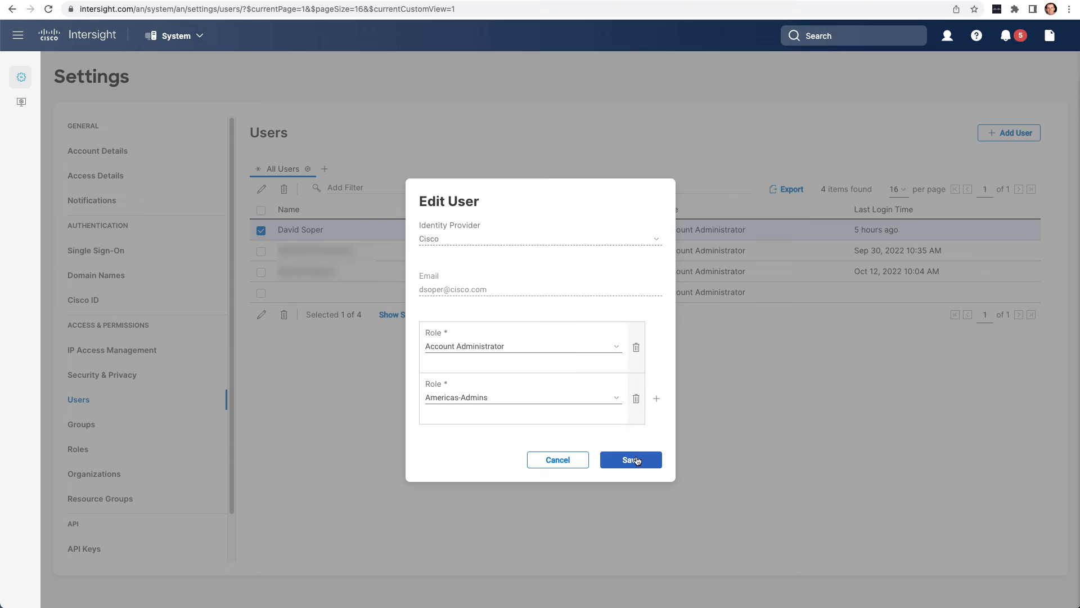
pyautogui.click(636, 461)
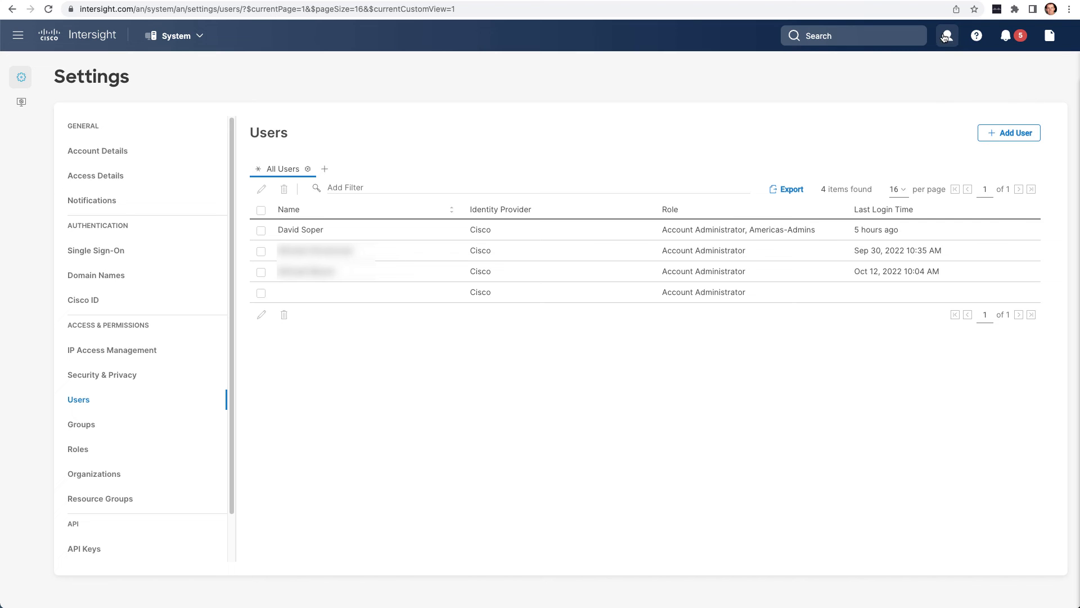
# Step: Switch the active role to Americas-Admins and go to Infrastructure Service's Servers list
pyautogui.click(948, 37)
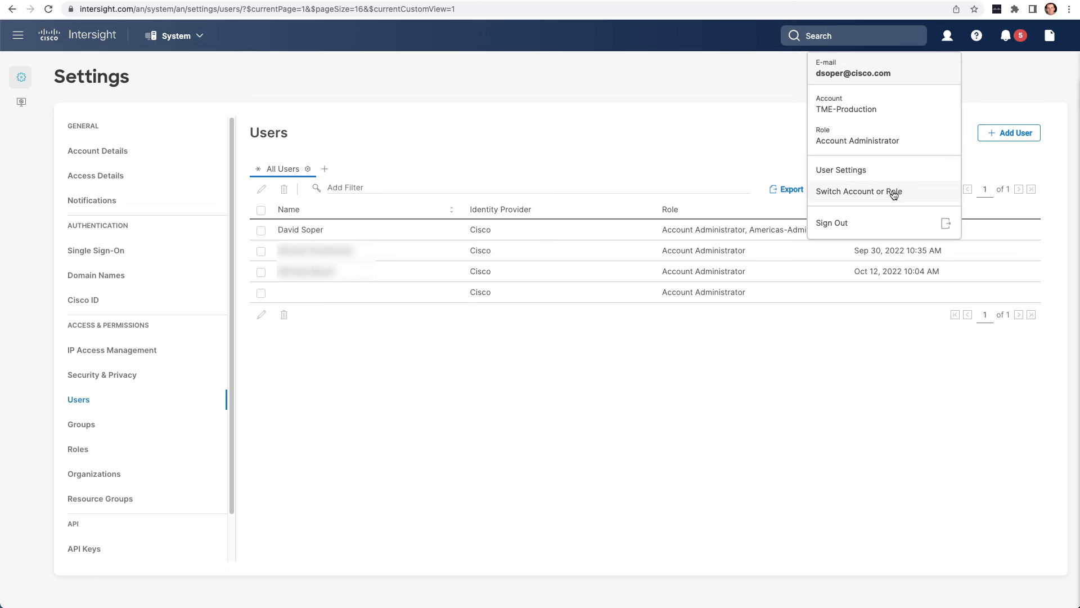
pyautogui.click(862, 194)
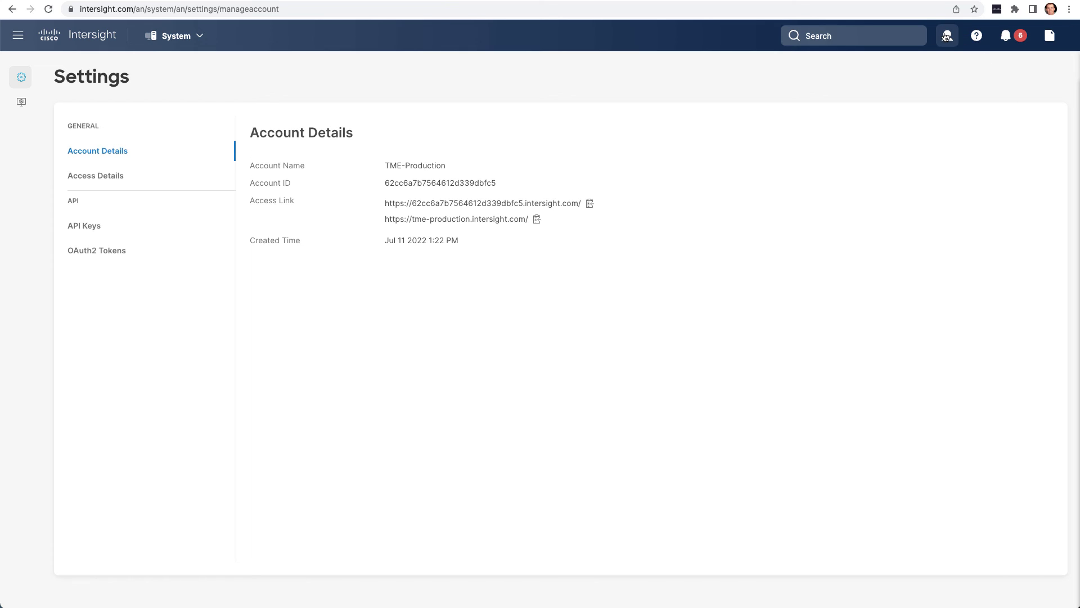
pyautogui.click(947, 36)
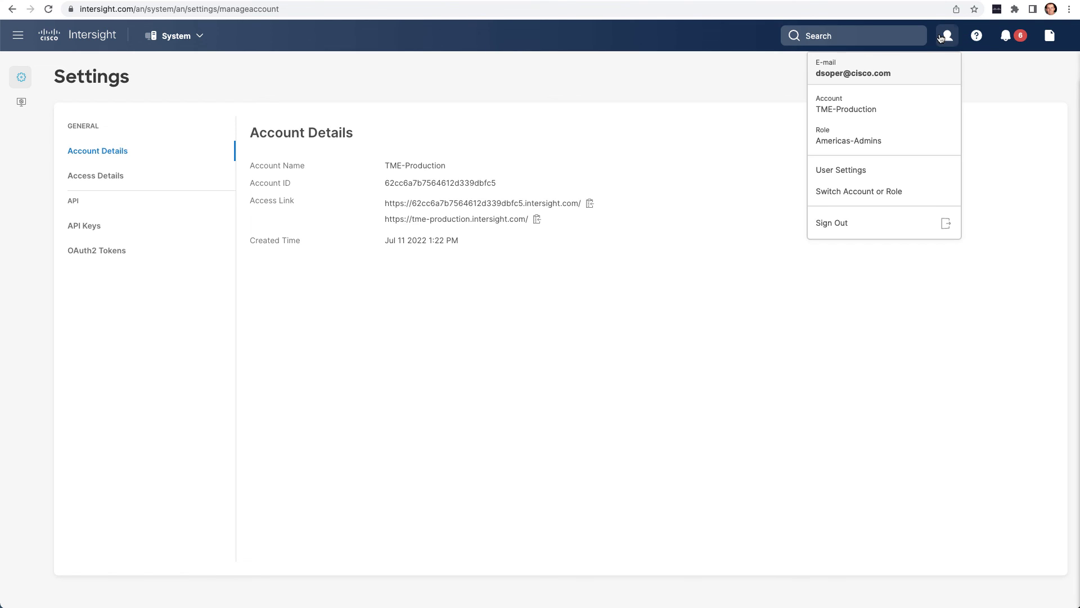
pyautogui.click(469, 125)
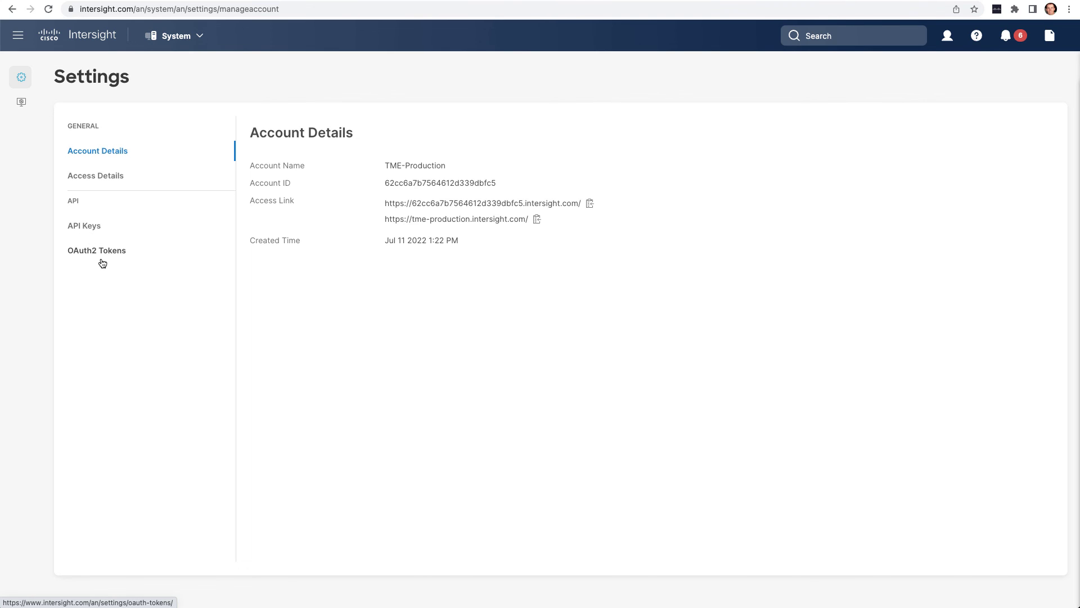
pyautogui.click(176, 37)
pyautogui.click(195, 77)
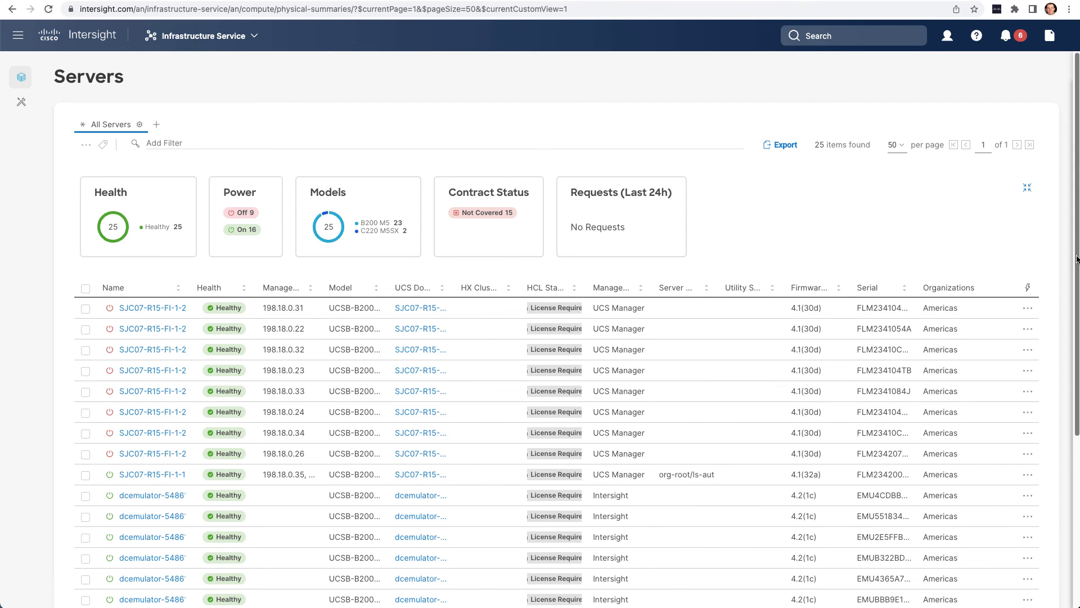
# Step: Create a Boot Order policy in the Americas organization and name it demo1
pyautogui.scroll(-10, 1069, 237)
pyautogui.scroll(10, 1068, 237)
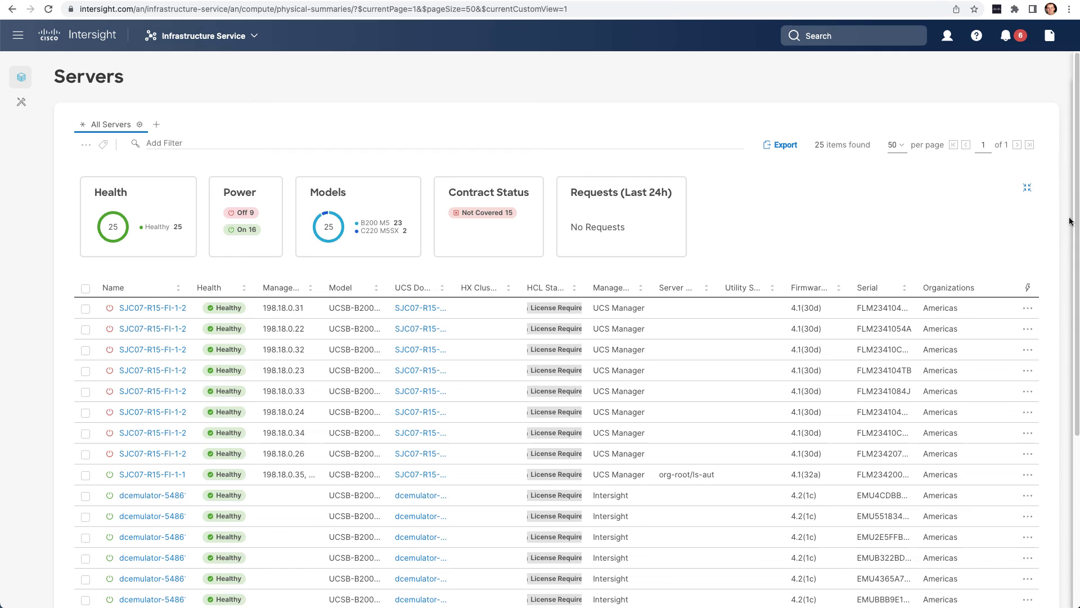
pyautogui.moveTo(21, 102)
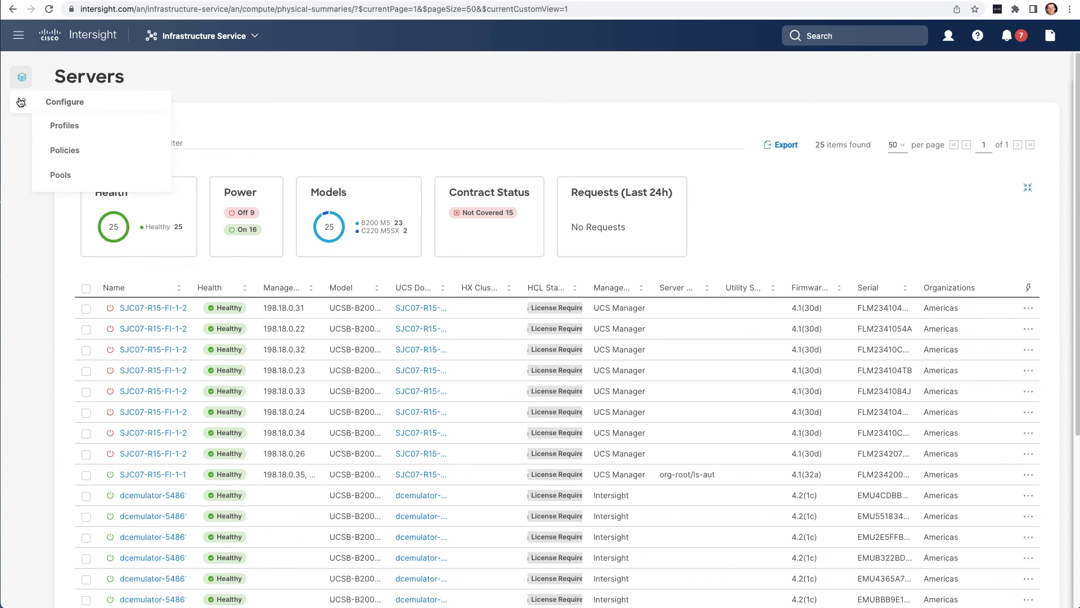
pyautogui.click(73, 150)
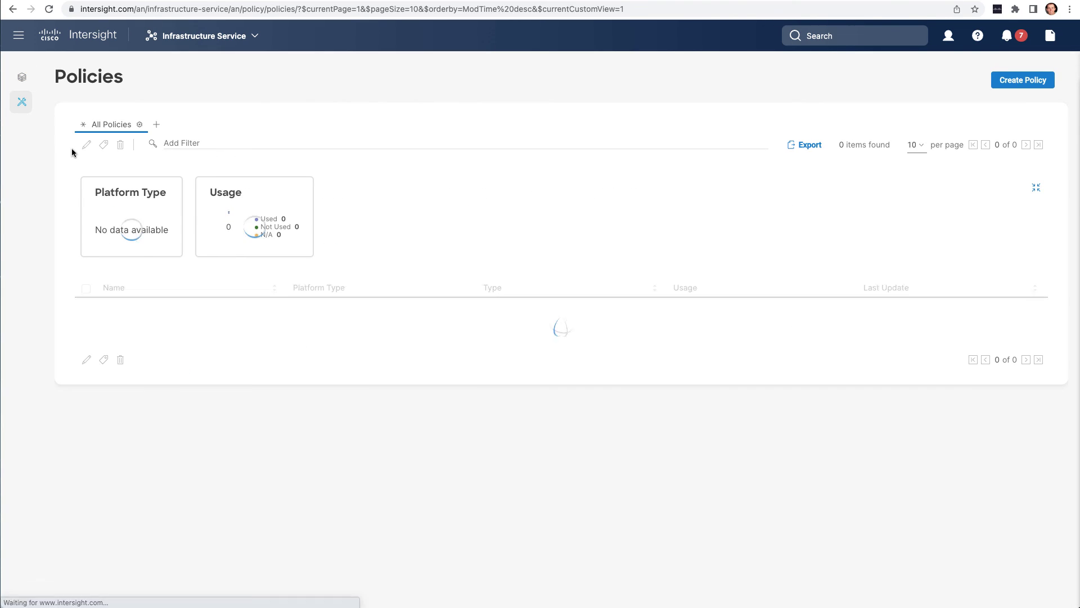
pyautogui.click(1026, 80)
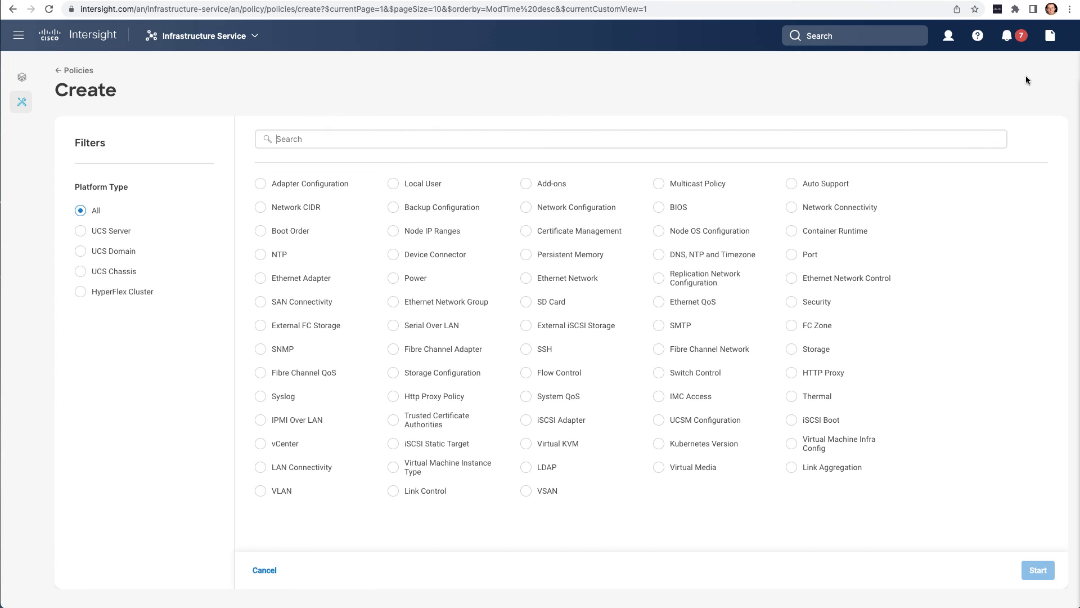
pyautogui.click(261, 231)
pyautogui.click(1037, 569)
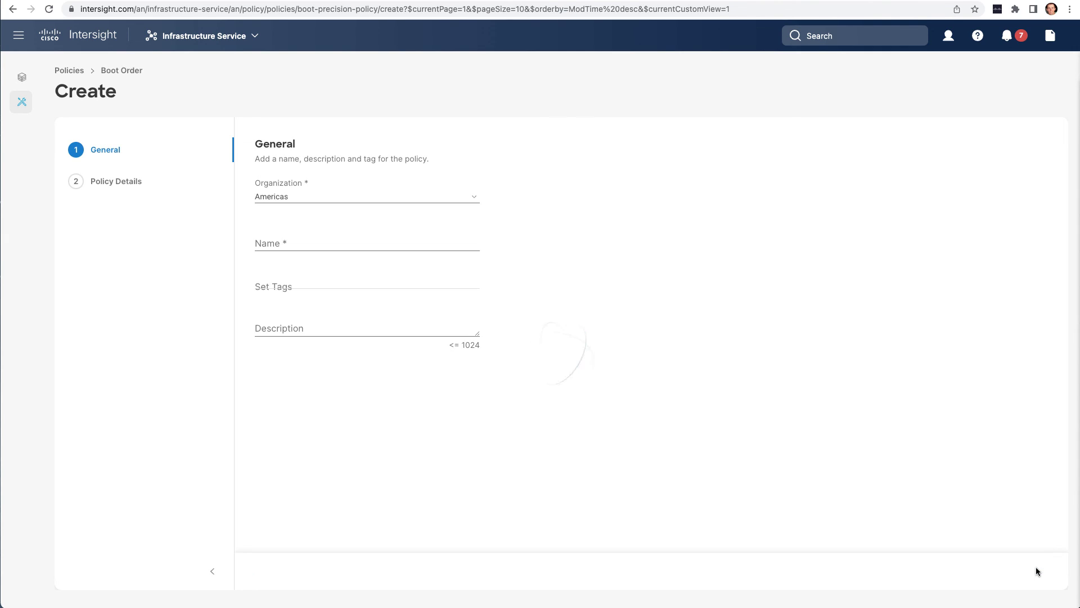
pyautogui.click(324, 196)
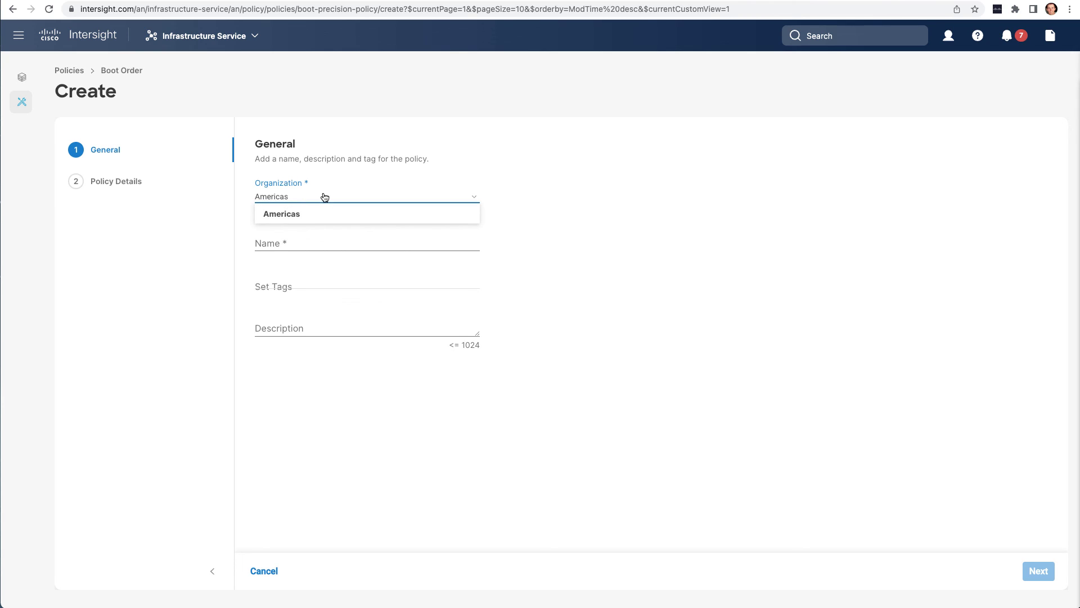
pyautogui.click(287, 213)
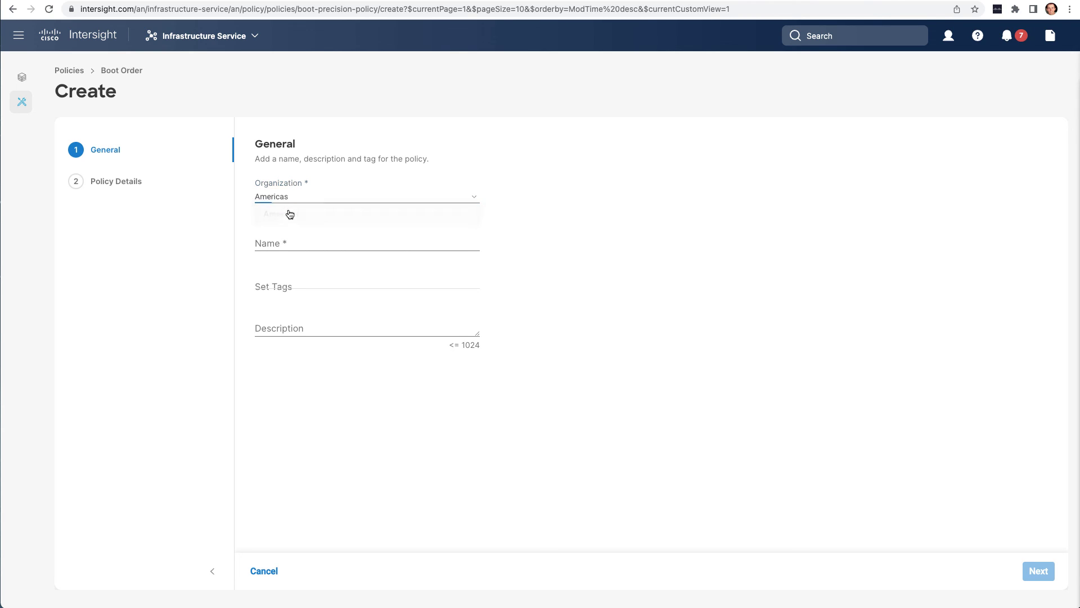
pyautogui.click(307, 243)
pyautogui.write('demo1')
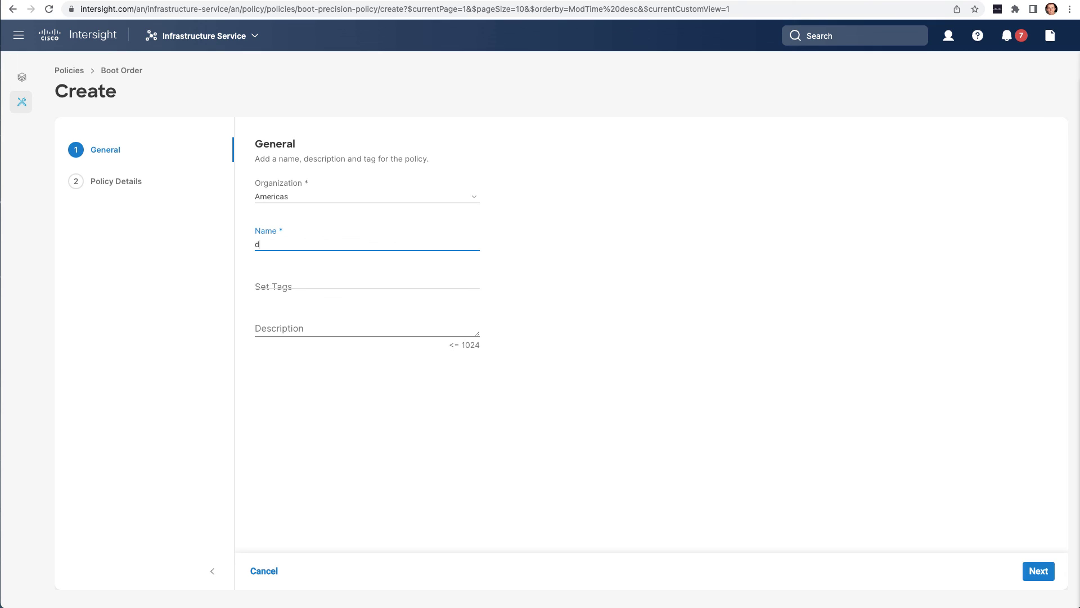